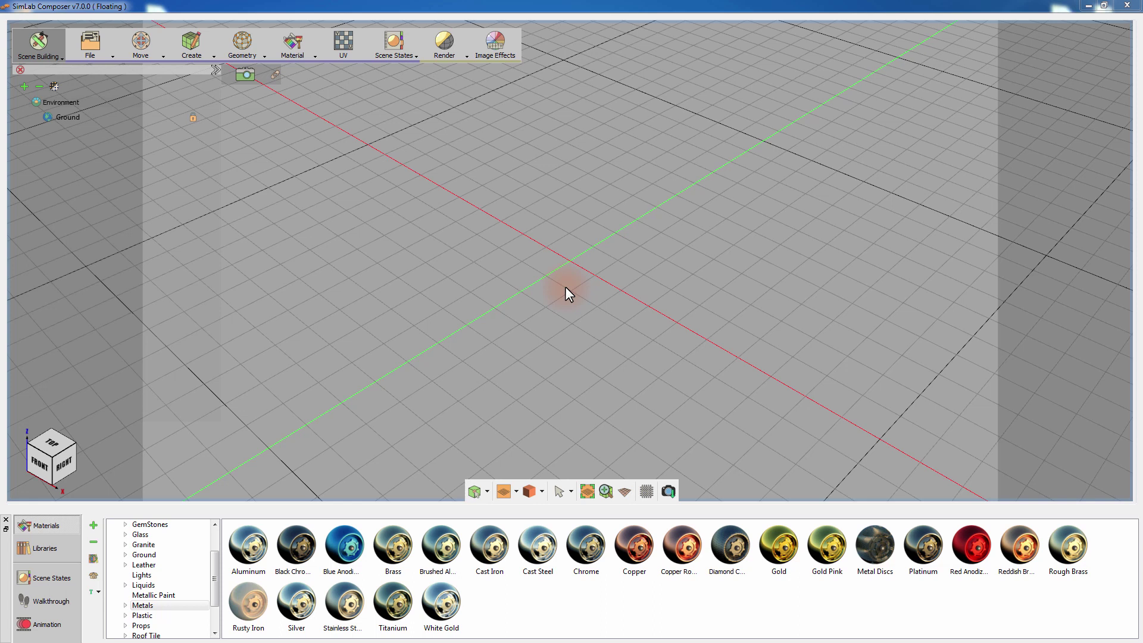
- Start importing pipe fittings.stl from the Pipe Fitting folder to reach its import options
{"action": "left_click", "coordinate": [97, 53]}
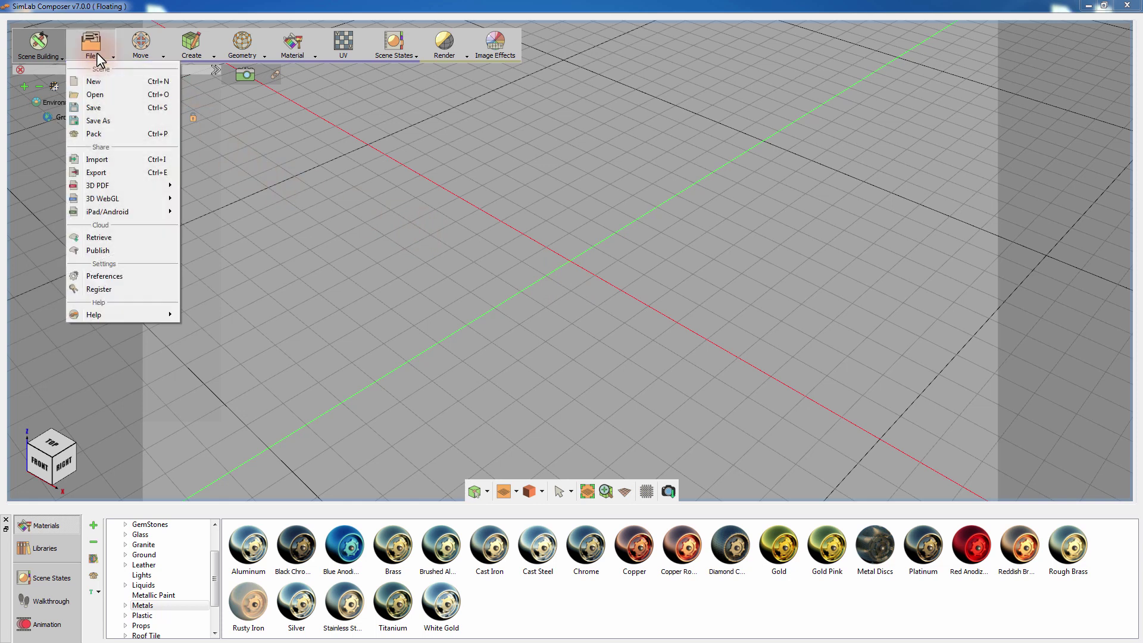
{"action": "left_click", "coordinate": [103, 155]}
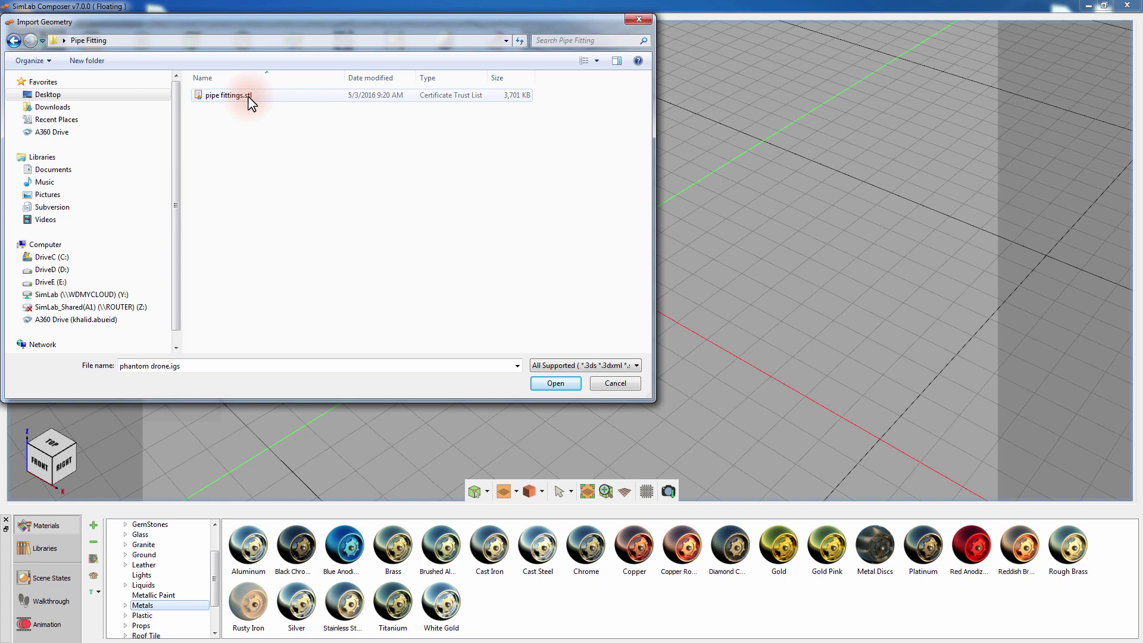
{"action": "left_click", "coordinate": [250, 98]}
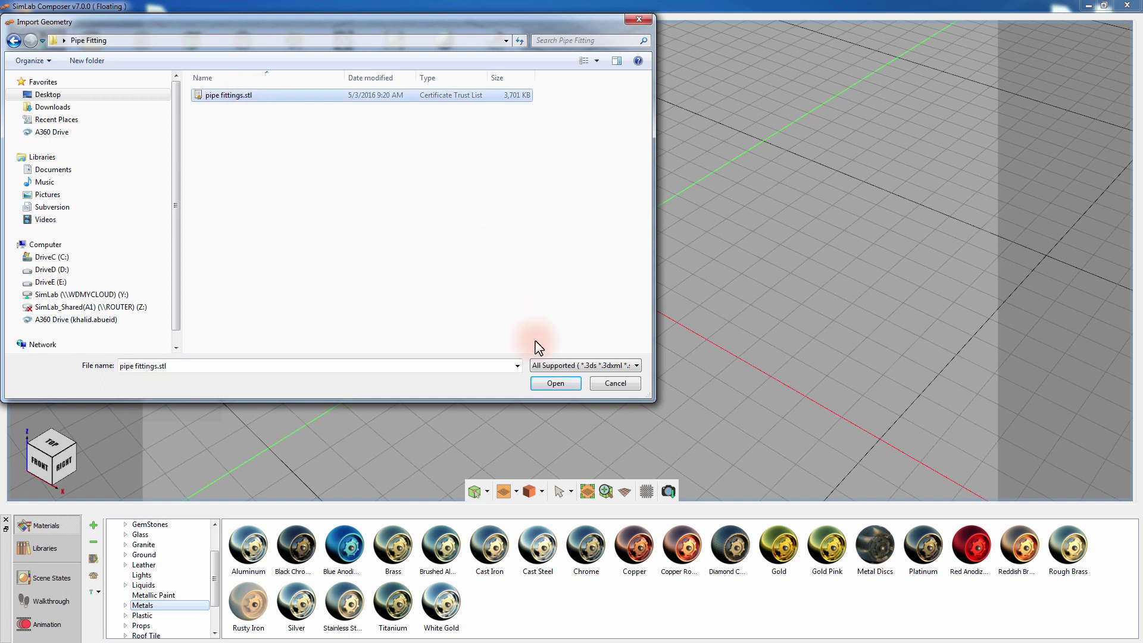
{"action": "left_click", "coordinate": [553, 383]}
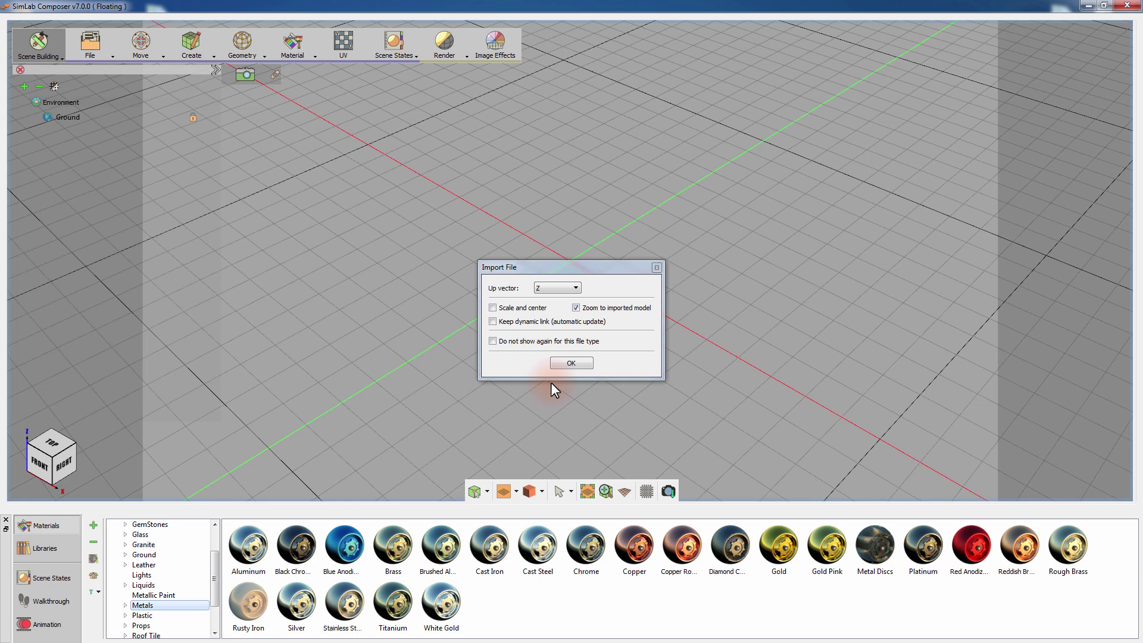
- Import the ball valve with Scale and center enabled, then orbit around it
{"action": "left_click", "coordinate": [533, 314]}
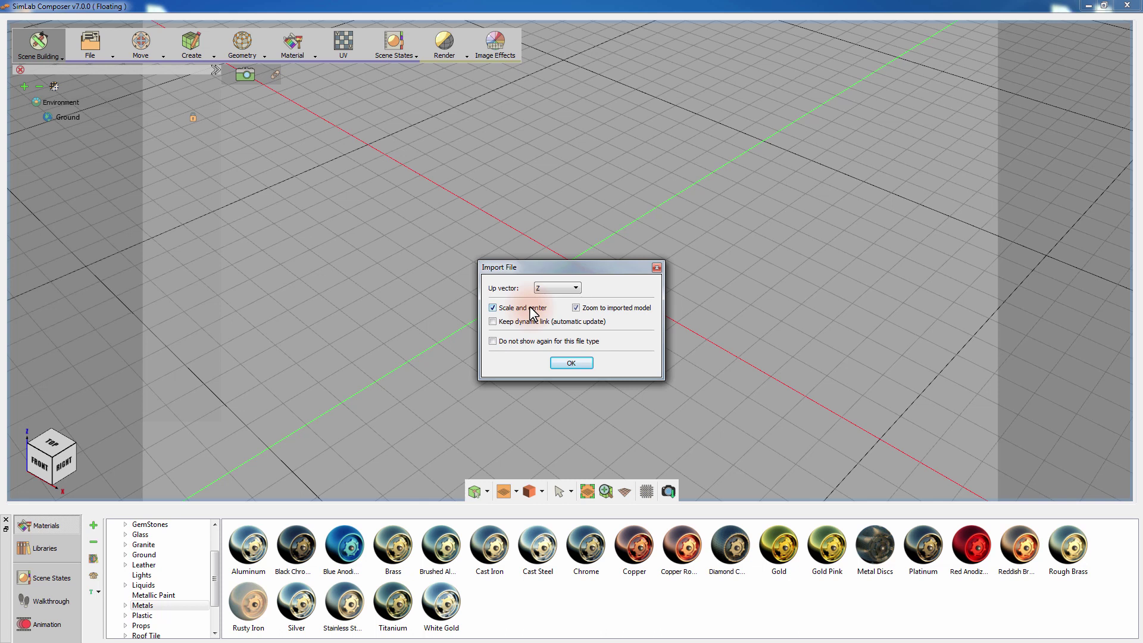
{"action": "left_click", "coordinate": [569, 363]}
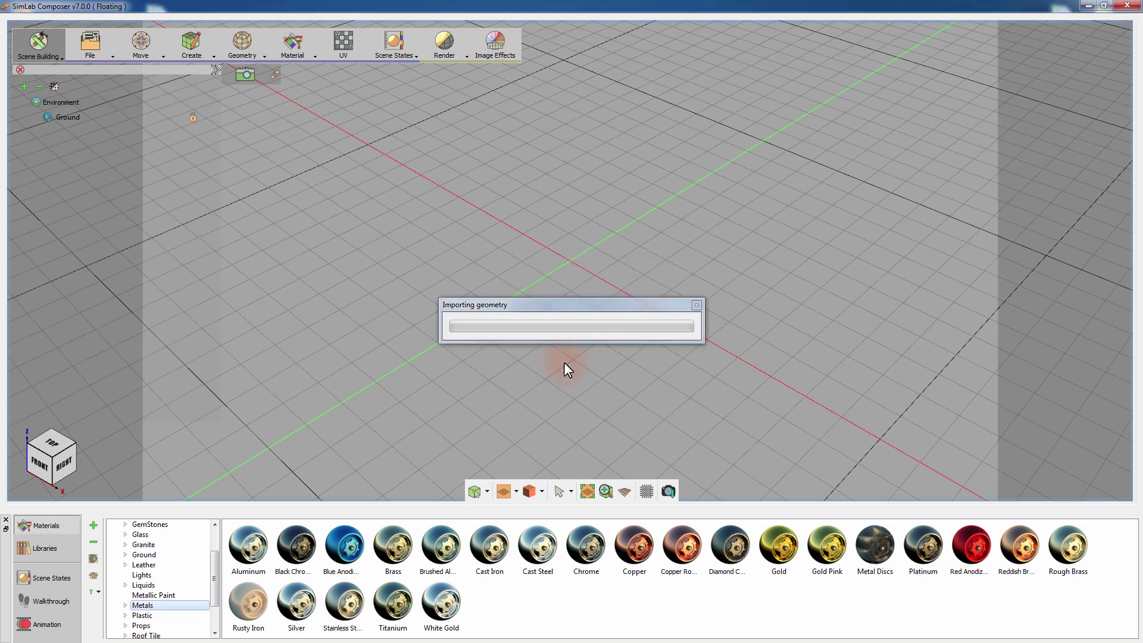
{"action": "left_click_drag", "start_coordinate": [400, 242], "coordinate": [576, 234]}
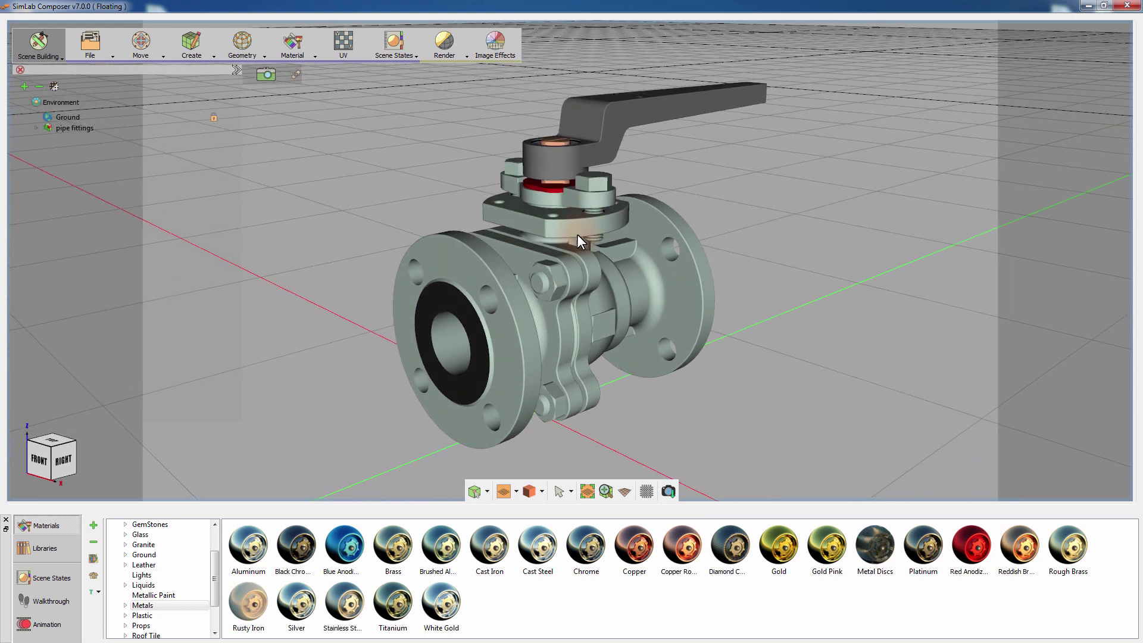
- Start the Real Time render, orbiting through the valve bore and back to a three-quarter view
{"action": "left_click", "coordinate": [447, 48]}
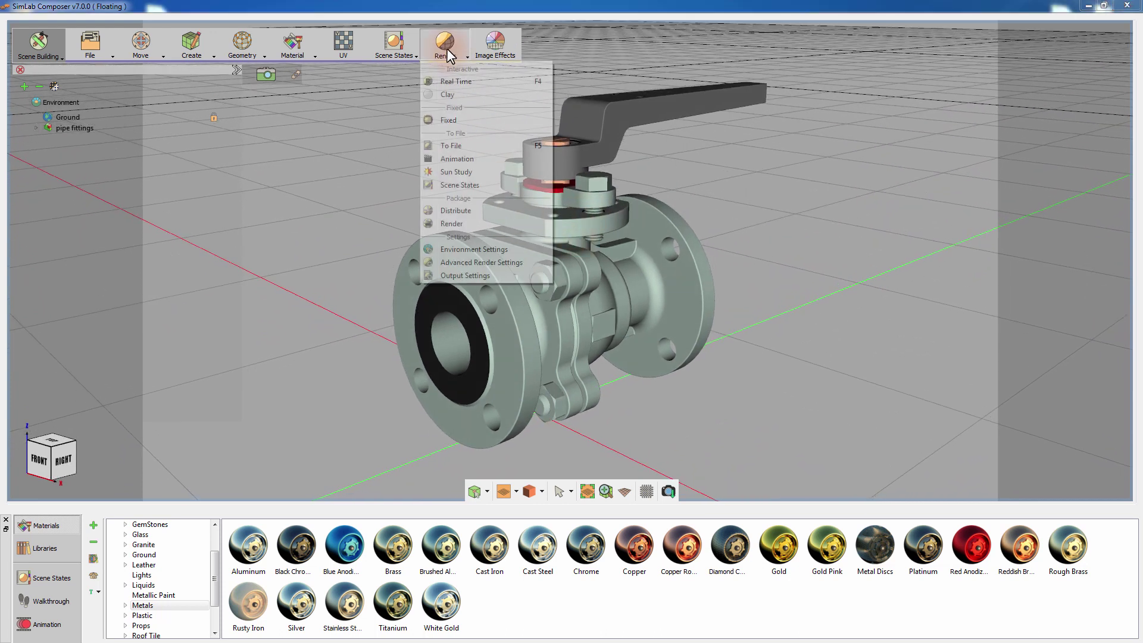
{"action": "left_click", "coordinate": [451, 82]}
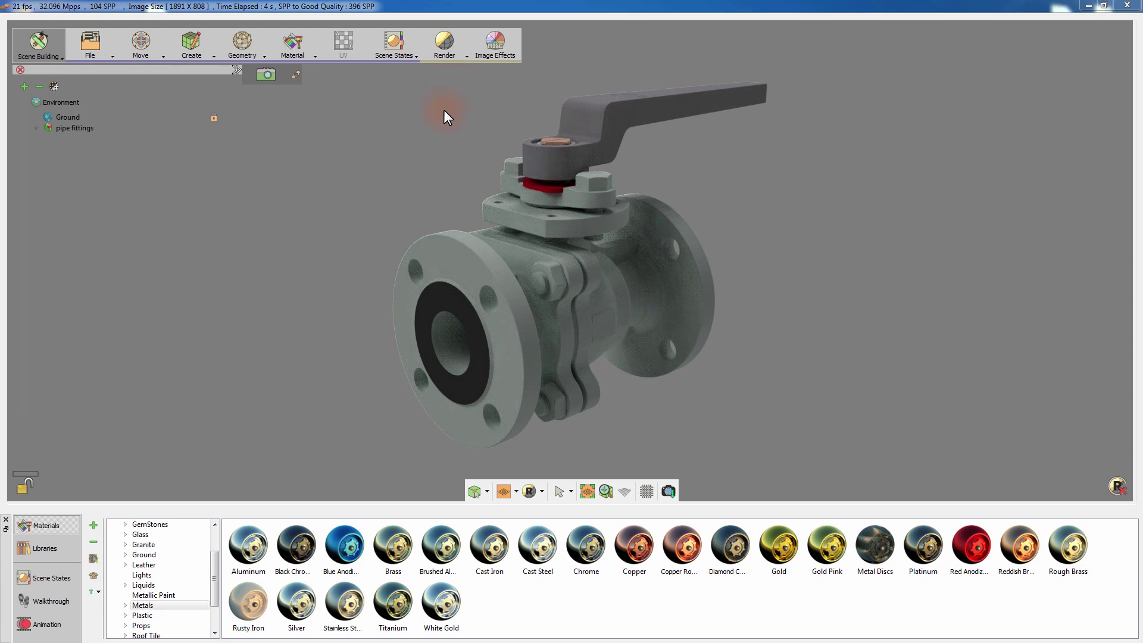
{"action": "left_click_drag", "start_coordinate": [405, 177], "coordinate": [946, 155]}
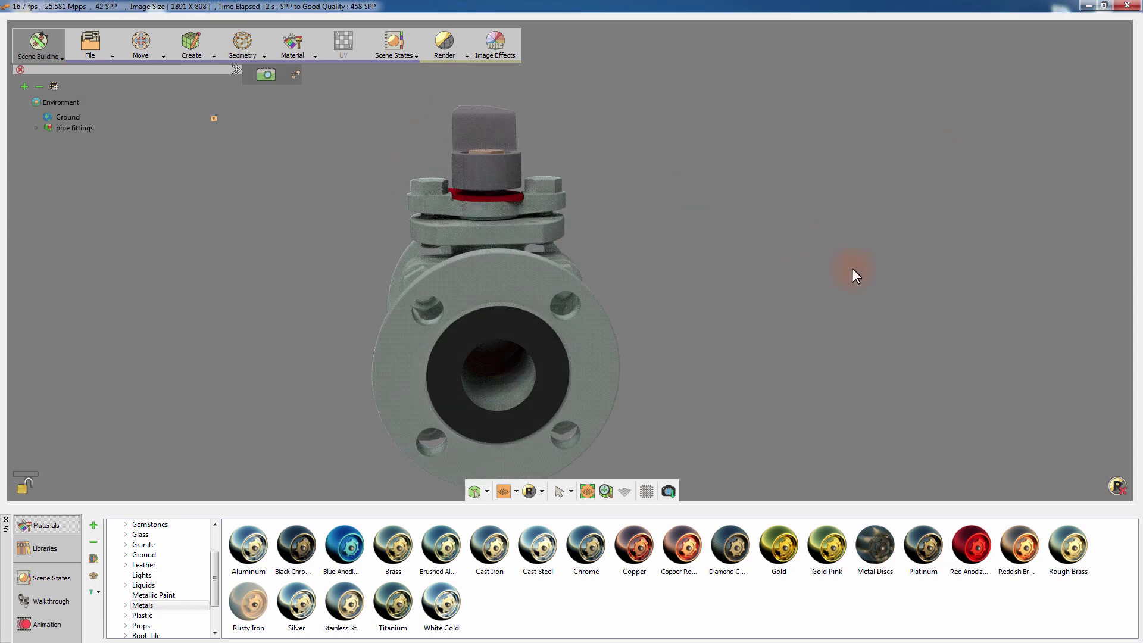
{"action": "left_click_drag", "start_coordinate": [852, 268], "coordinate": [317, 265]}
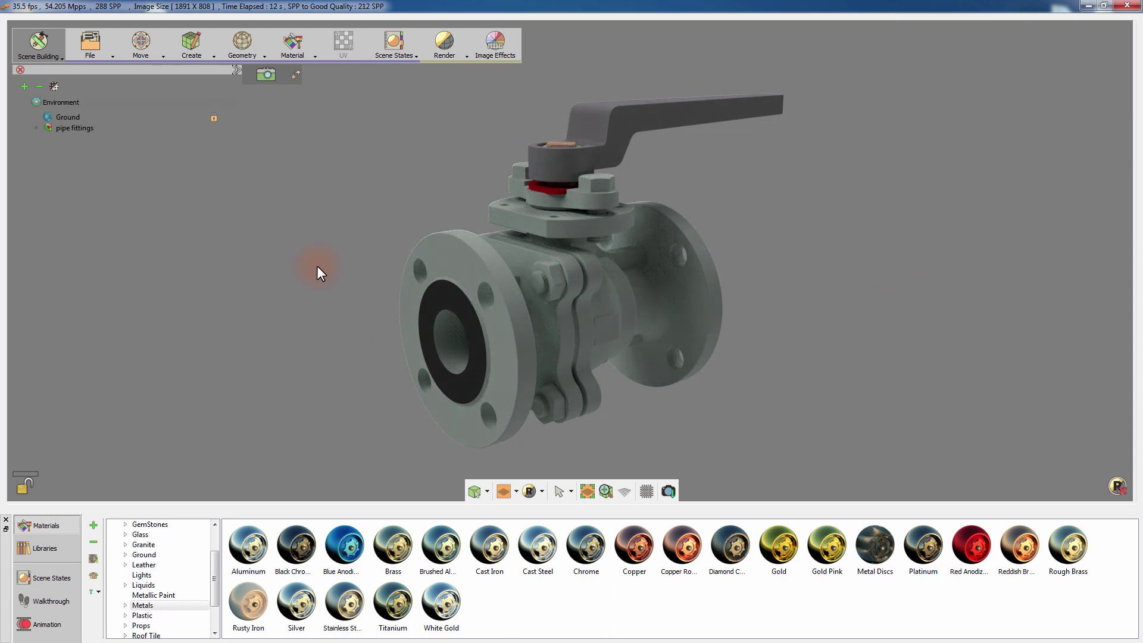
- Tint the HDR light cream (255,245,205), with brightness 3.10 and rotation 130.79
{"action": "left_click", "coordinate": [67, 101]}
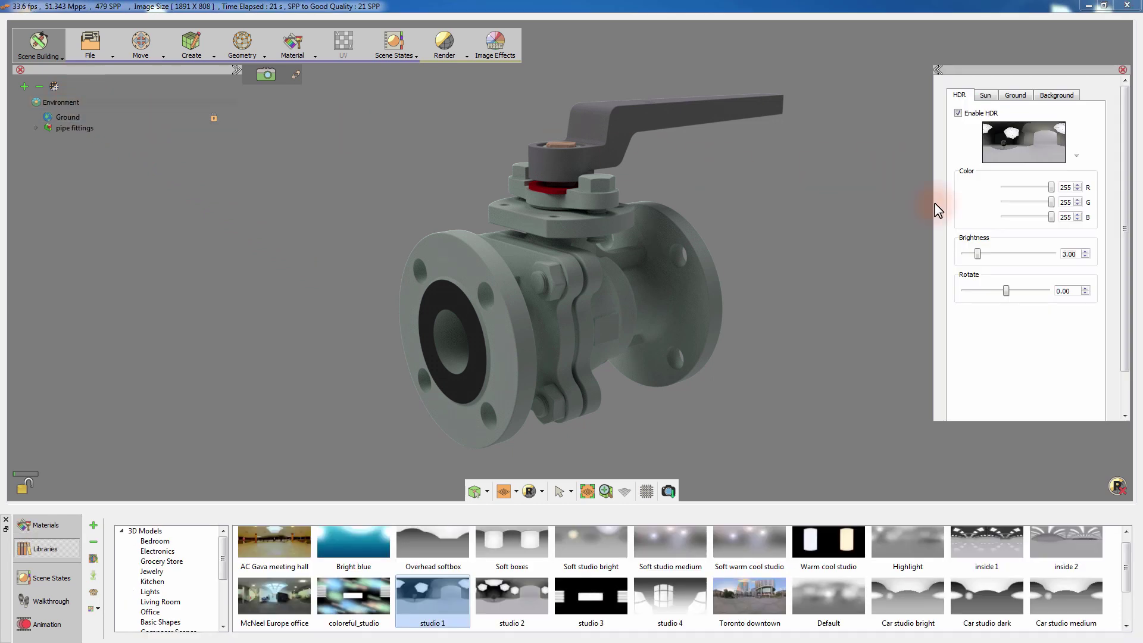
{"action": "left_click", "coordinate": [973, 206]}
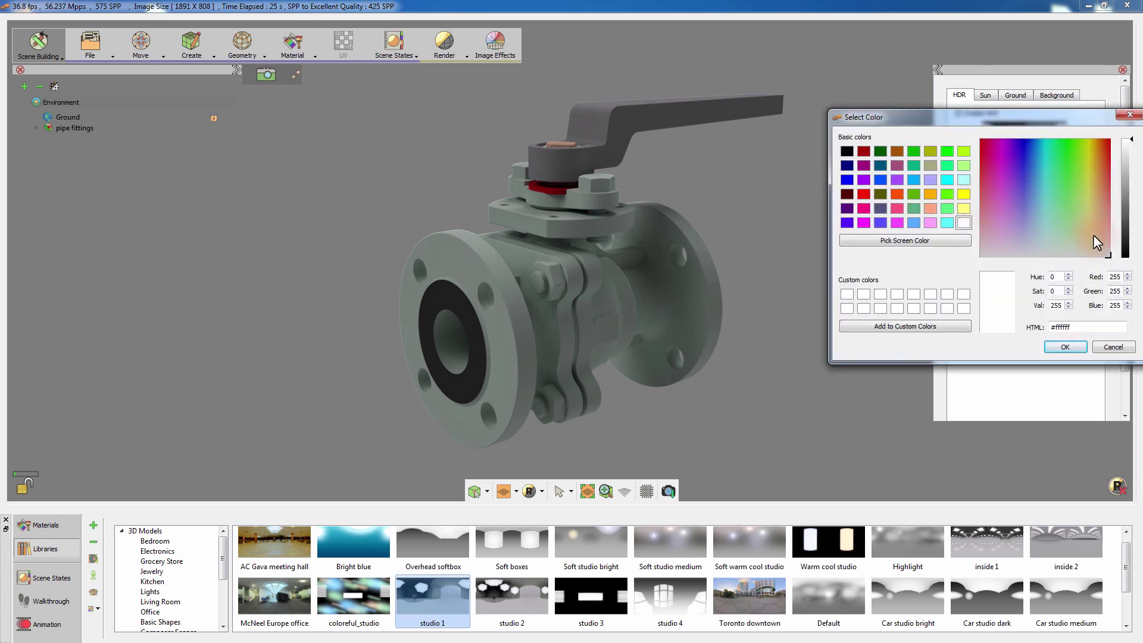
{"action": "left_click", "coordinate": [1093, 232]}
{"action": "left_click", "coordinate": [1065, 348]}
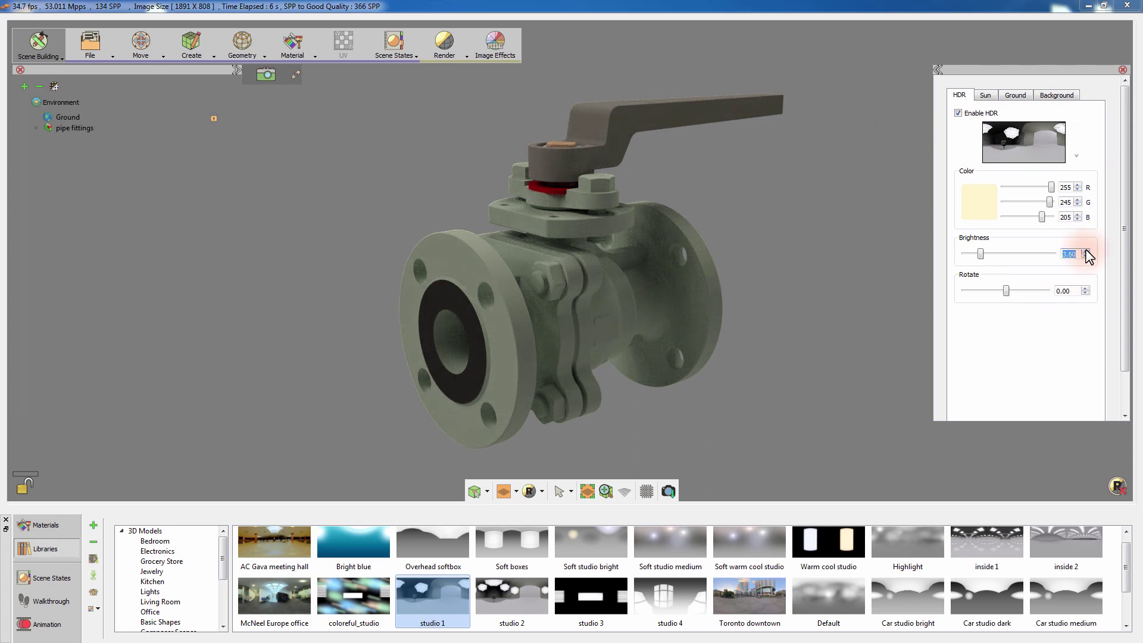
{"action": "scroll", "coordinate": [1085, 250], "scroll_direction": "up", "scroll_amount": 5}
{"action": "mouse_move", "coordinate": [982, 254]}
{"action": "left_mouse_down"}
{"action": "mouse_move", "coordinate": [1003, 256]}
{"action": "mouse_move", "coordinate": [978, 255]}
{"action": "left_mouse_up"}
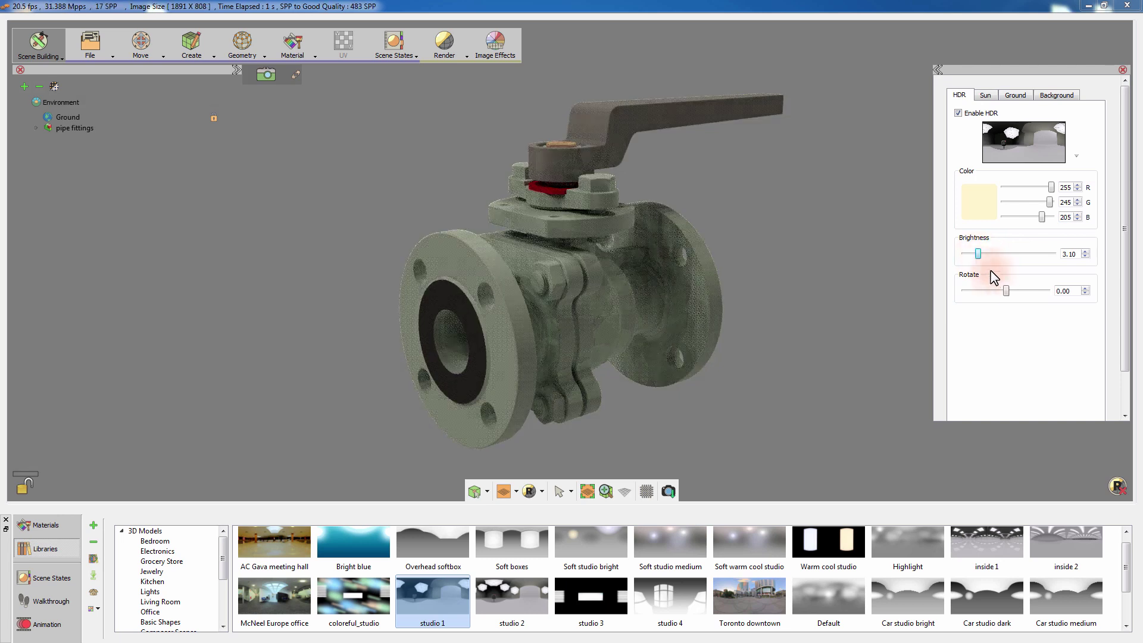
{"action": "left_click_drag", "start_coordinate": [1005, 292], "coordinate": [1036, 292]}
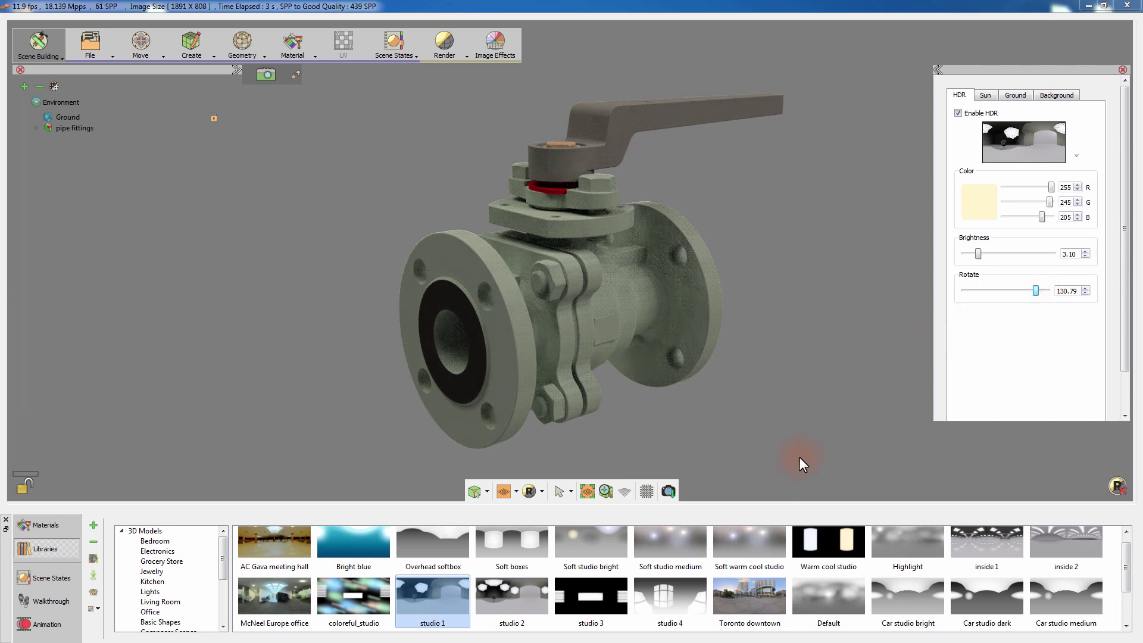
- Swap the Highlight HDR for Toronto downtown and set HDR brightness to 5.00
{"action": "left_click_drag", "start_coordinate": [895, 551], "coordinate": [824, 408]}
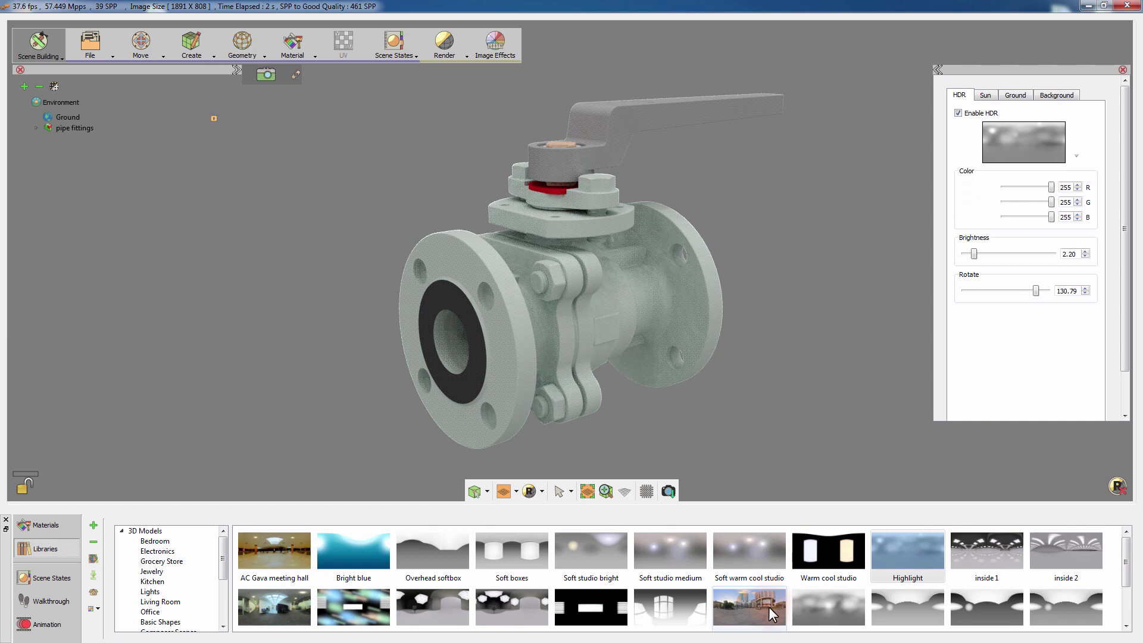
{"action": "left_click_drag", "start_coordinate": [769, 606], "coordinate": [793, 384]}
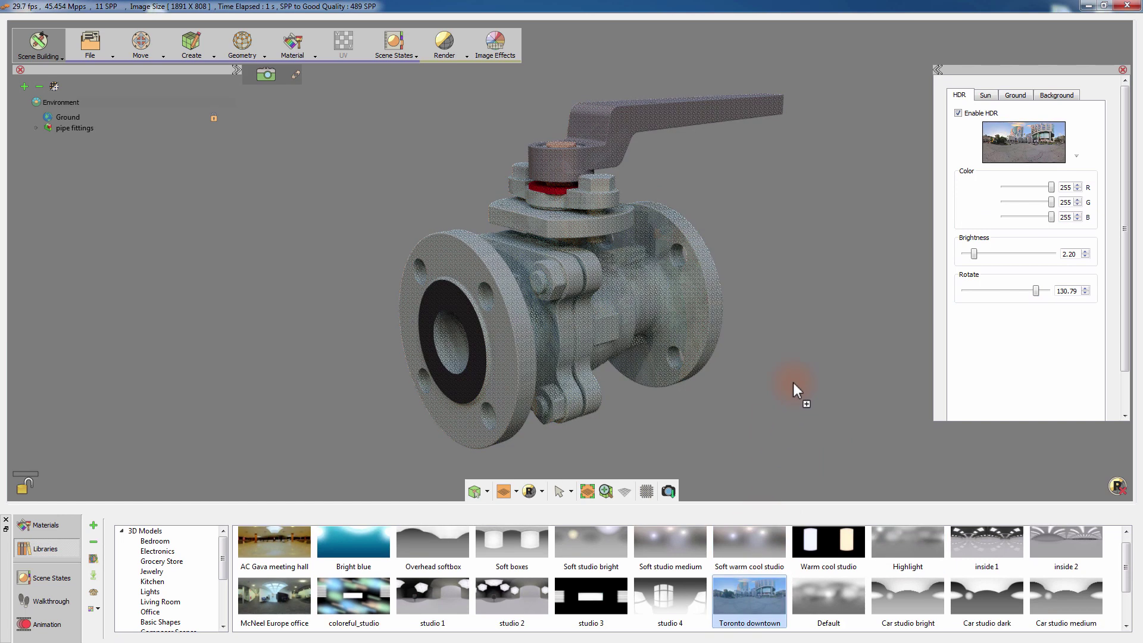
{"action": "double_click", "coordinate": [1069, 255]}
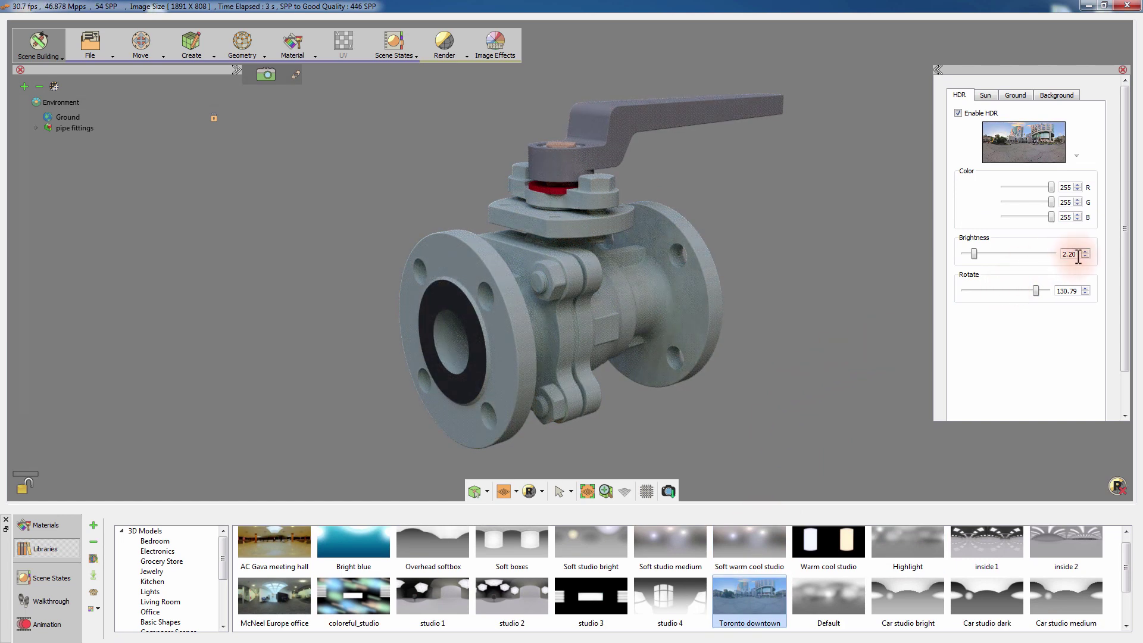
{"action": "type", "text": "5"}
{"action": "key", "text": "Return"}
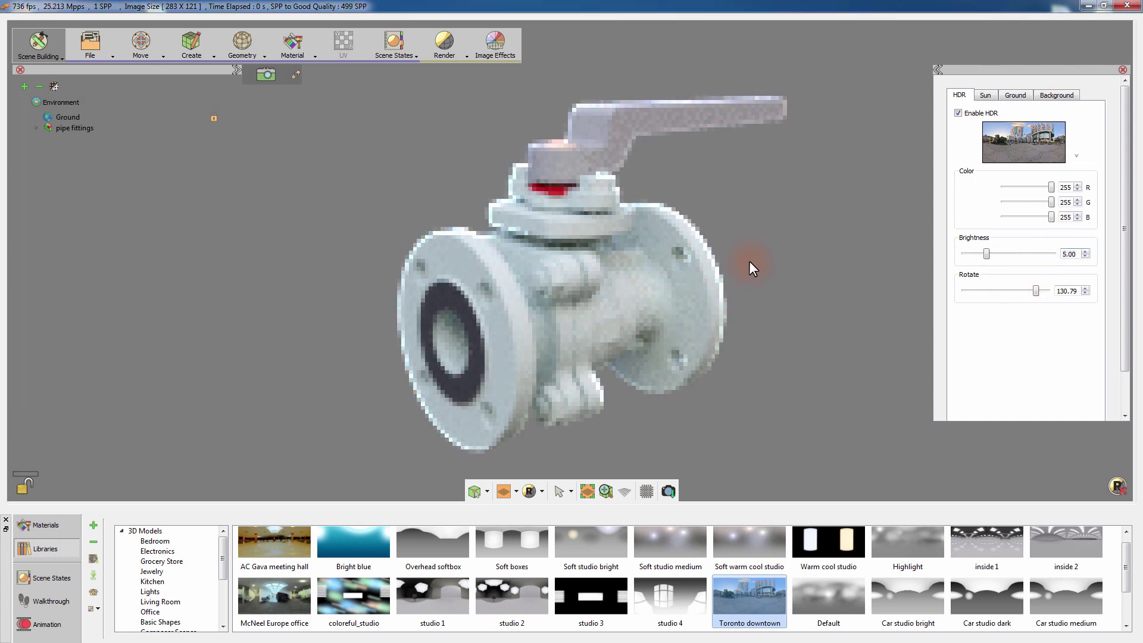
{"action": "left_click_drag", "start_coordinate": [749, 261], "coordinate": [705, 319]}
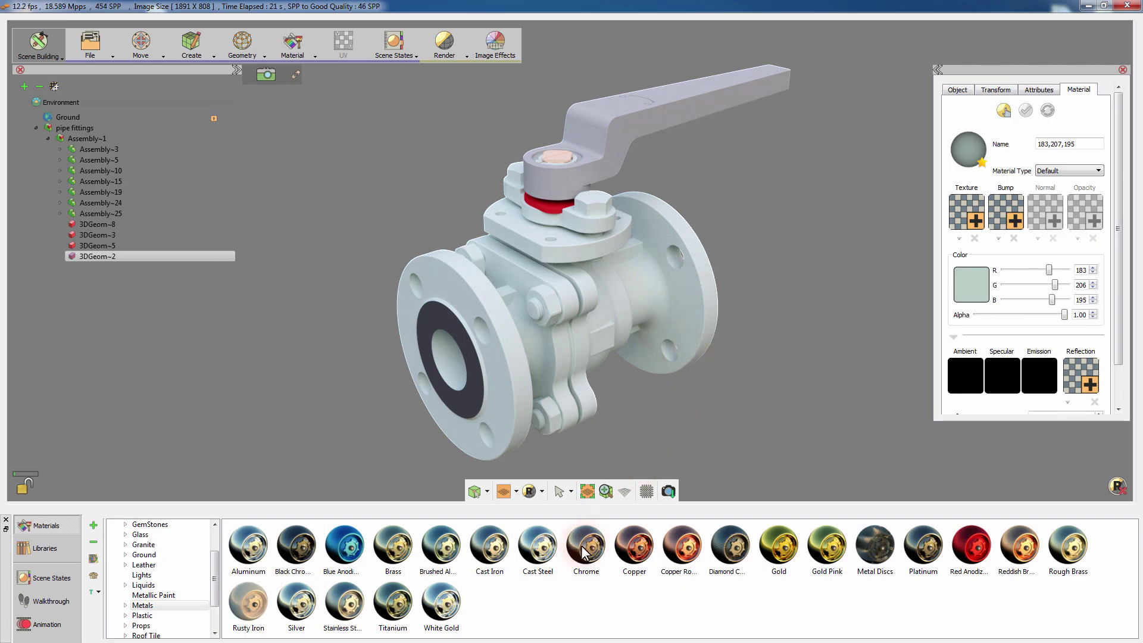
- Try Chrome and Cast Steel on the valve body, settling on Brushed Aluminum
{"action": "left_click_drag", "start_coordinate": [581, 546], "coordinate": [509, 384]}
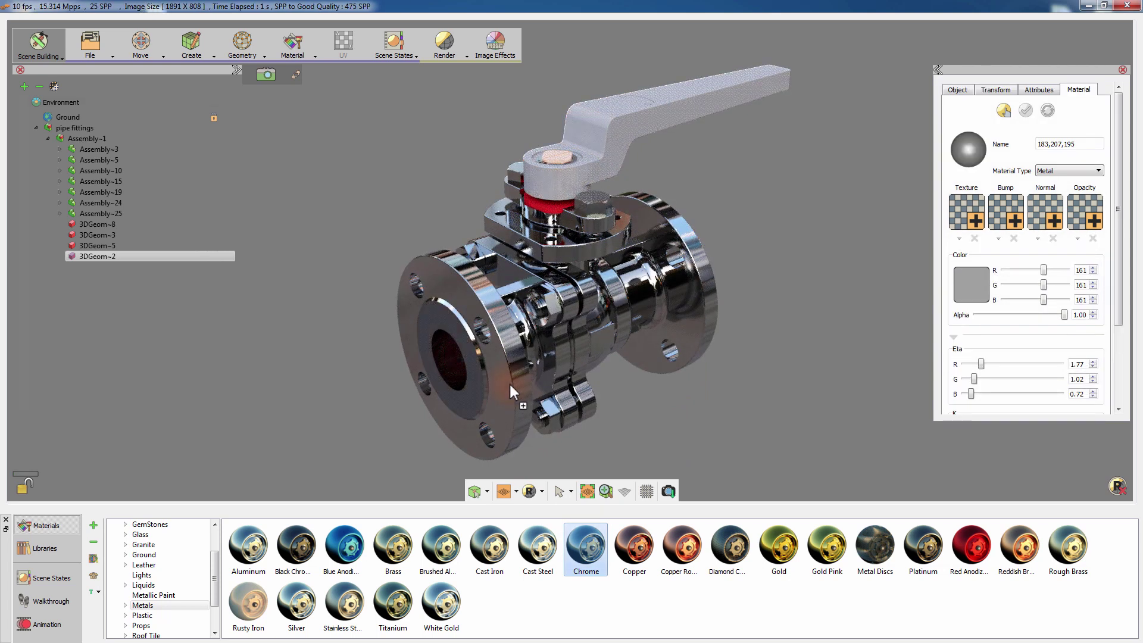
{"action": "left_click_drag", "start_coordinate": [538, 546], "coordinate": [503, 373]}
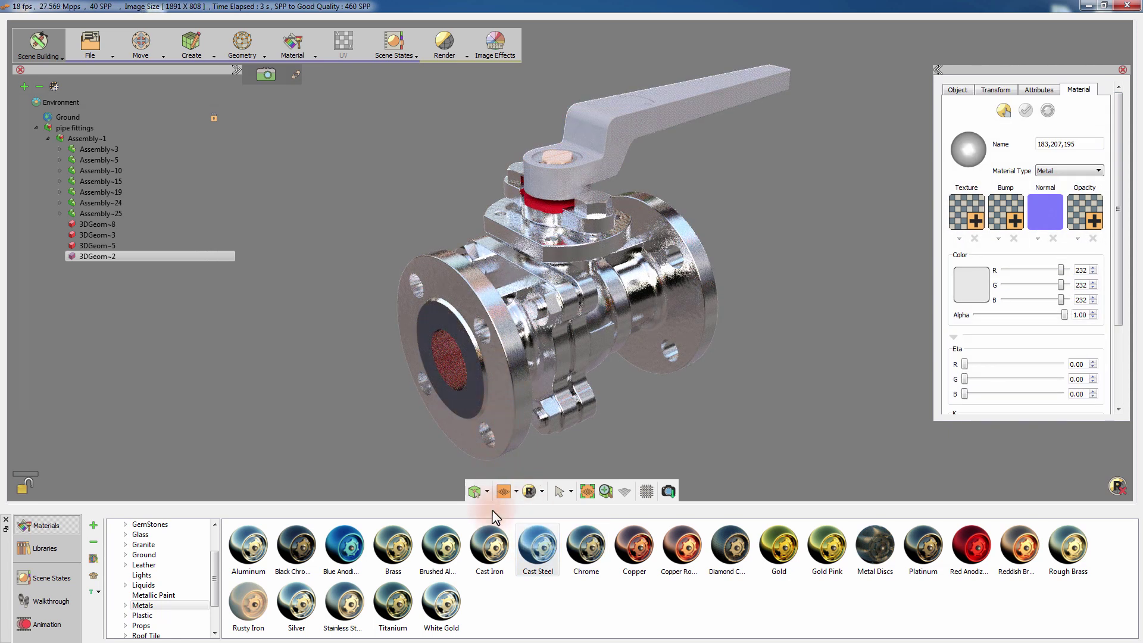
{"action": "left_click_drag", "start_coordinate": [441, 545], "coordinate": [518, 377]}
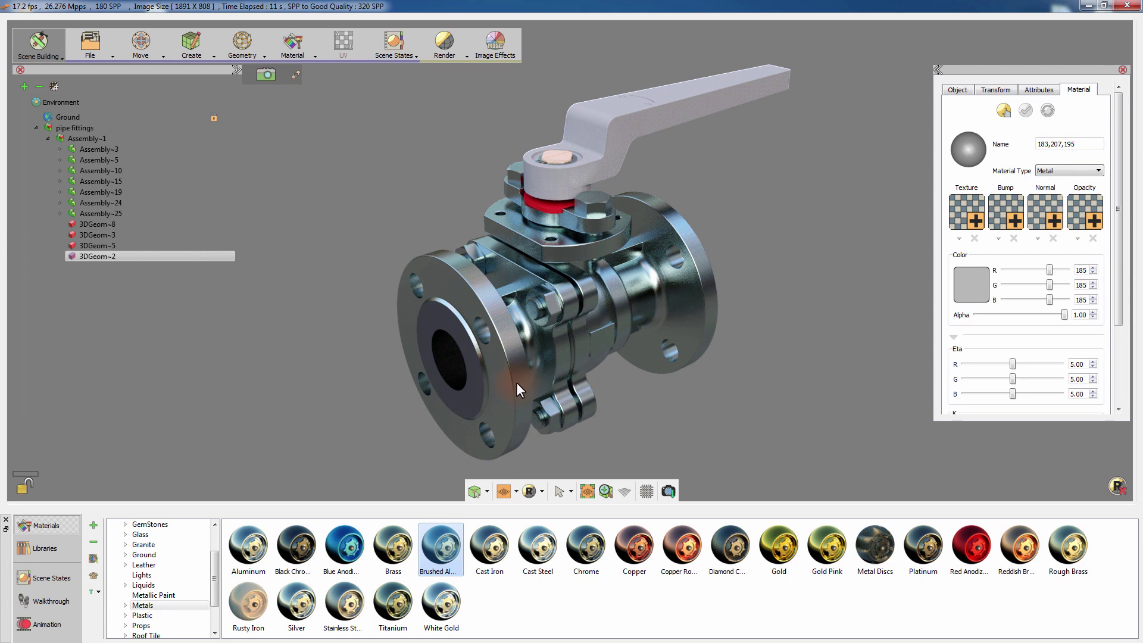
- Make the black part inside the valve bore a near-black plastic with slight roughness
{"action": "left_click", "coordinate": [470, 374]}
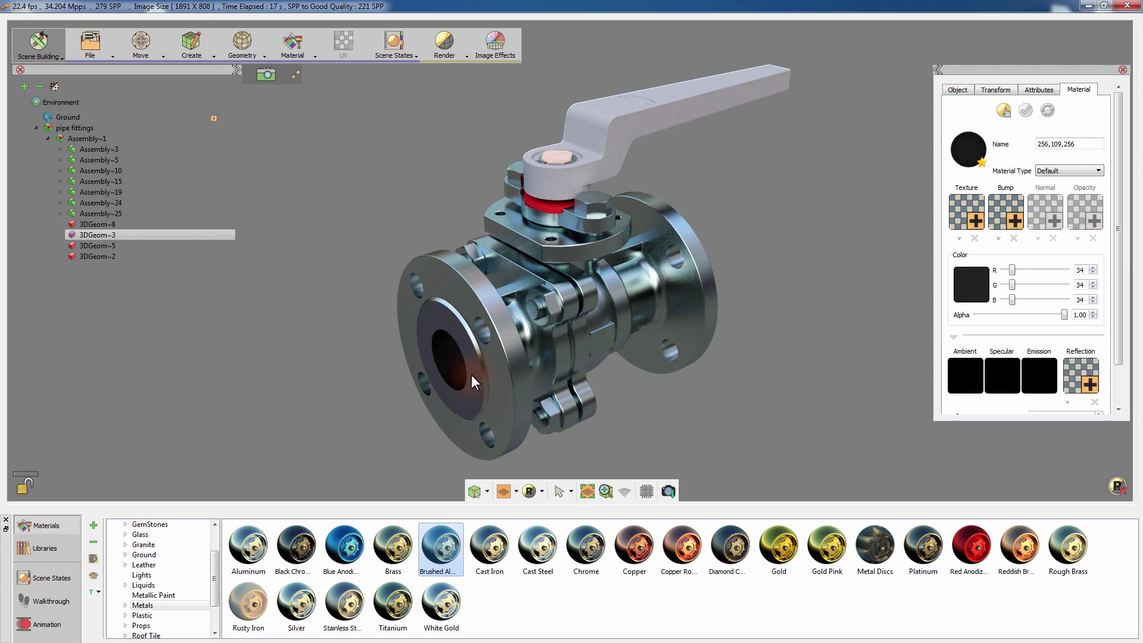
{"action": "left_click", "coordinate": [1067, 174]}
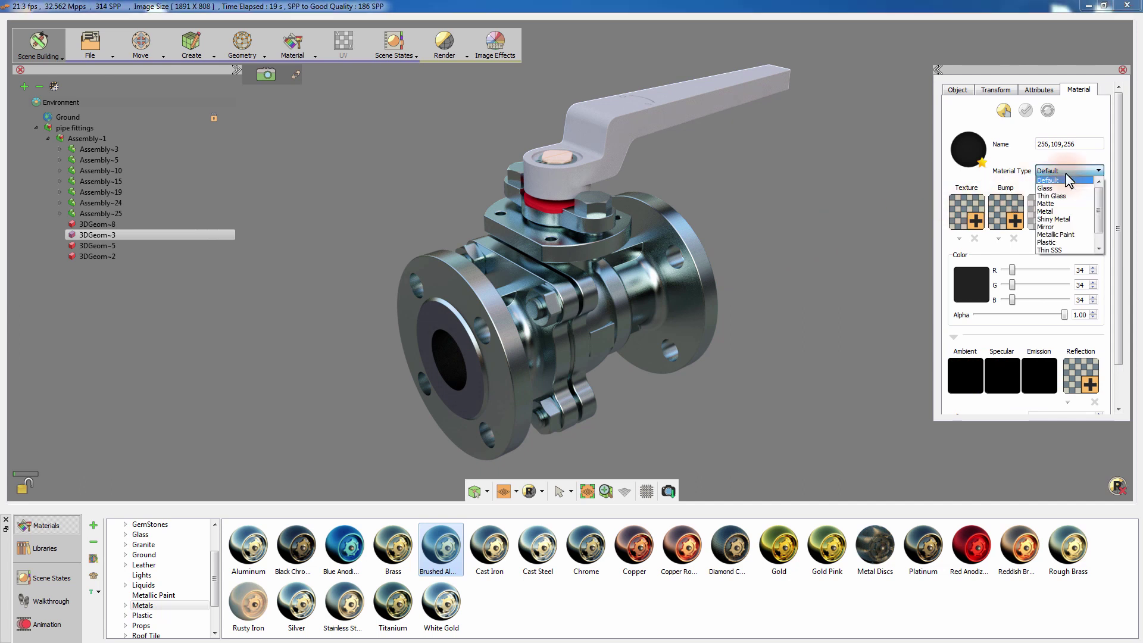
{"action": "left_click", "coordinate": [1048, 242]}
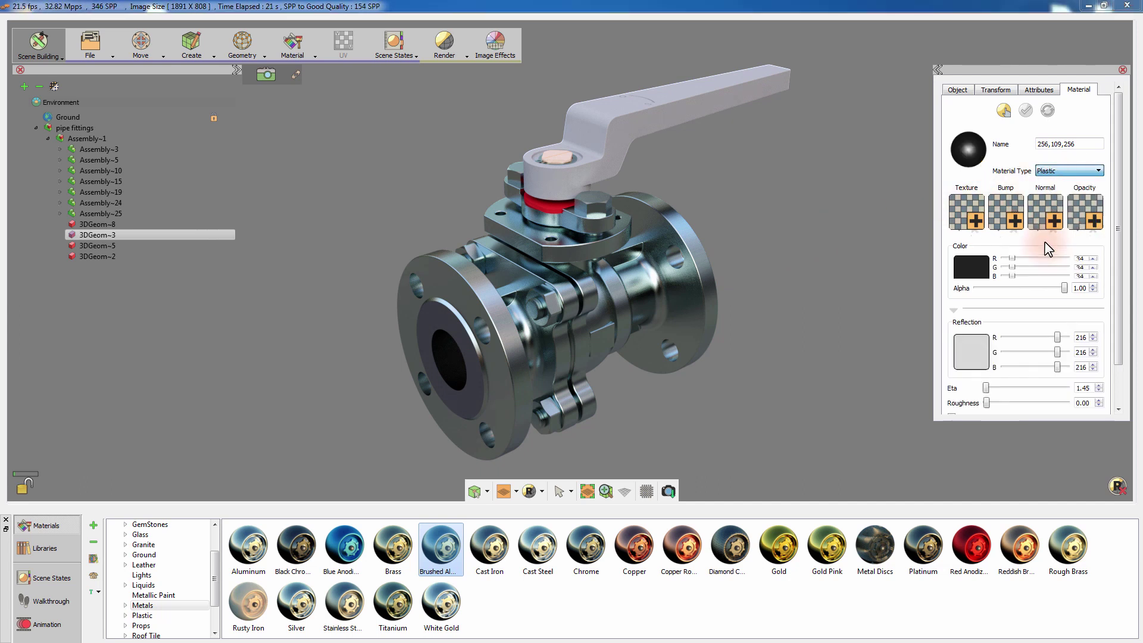
{"action": "left_click_drag", "start_coordinate": [1117, 268], "coordinate": [1115, 300]}
{"action": "left_click", "coordinate": [971, 250]}
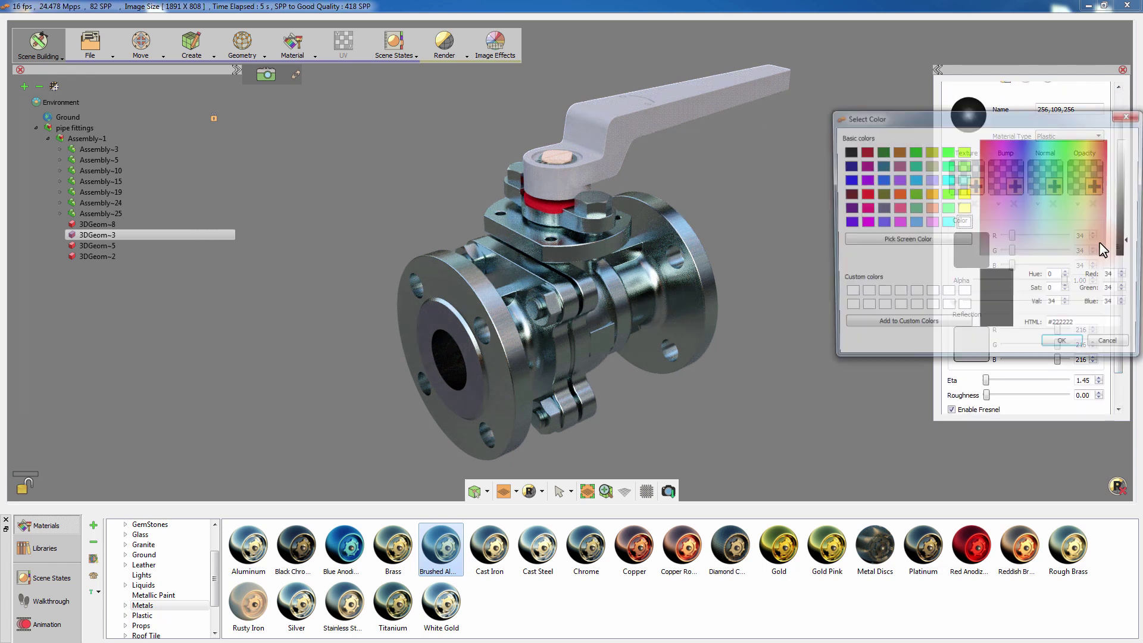
{"action": "left_click_drag", "start_coordinate": [1129, 250], "coordinate": [1128, 257]}
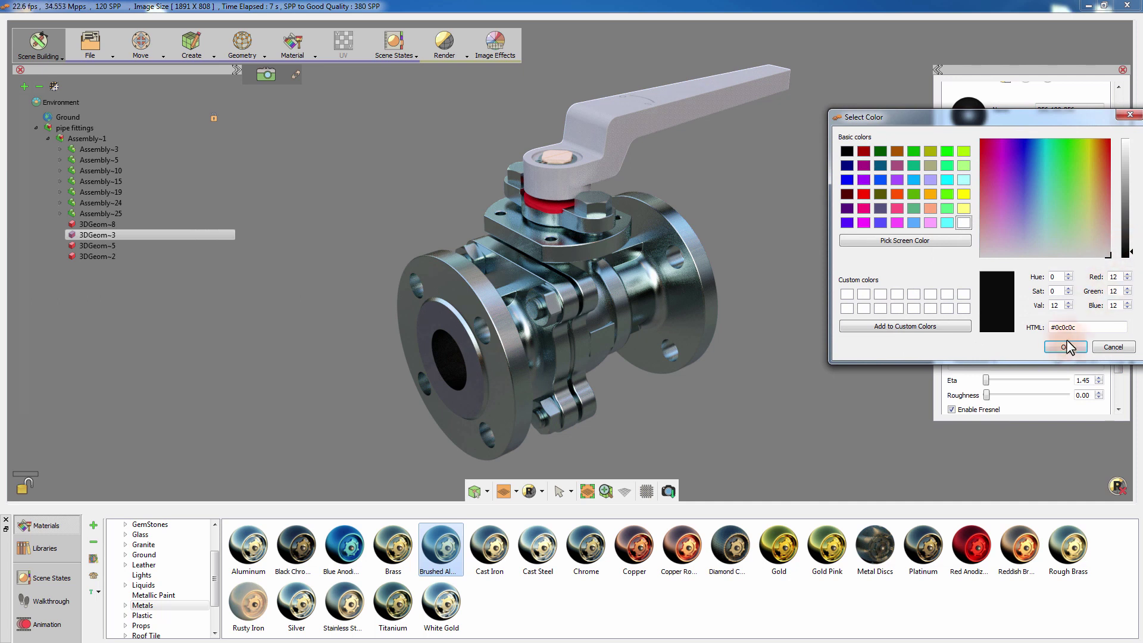
{"action": "left_click", "coordinate": [1065, 347]}
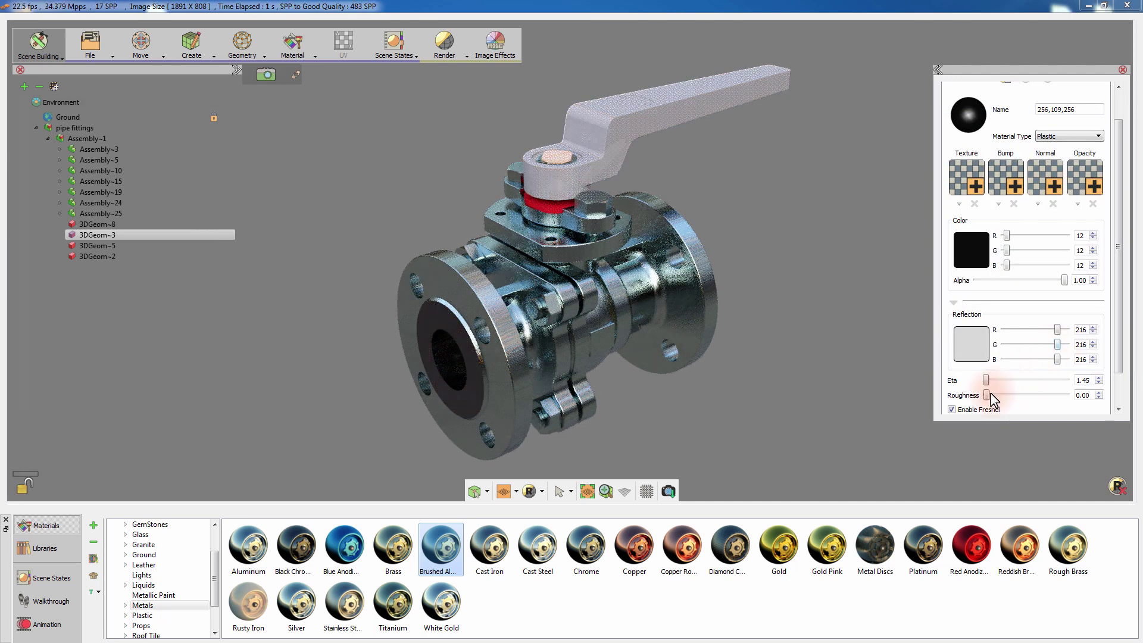
{"action": "left_click_drag", "start_coordinate": [986, 396], "coordinate": [1006, 395]}
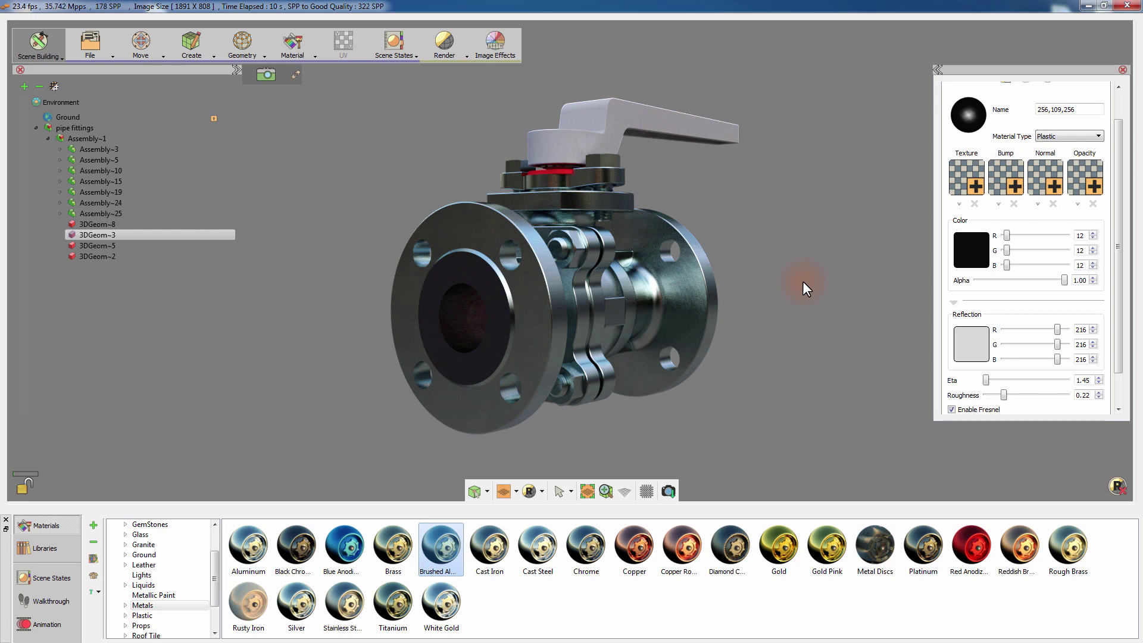
{"action": "left_click_drag", "start_coordinate": [803, 281], "coordinate": [719, 146]}
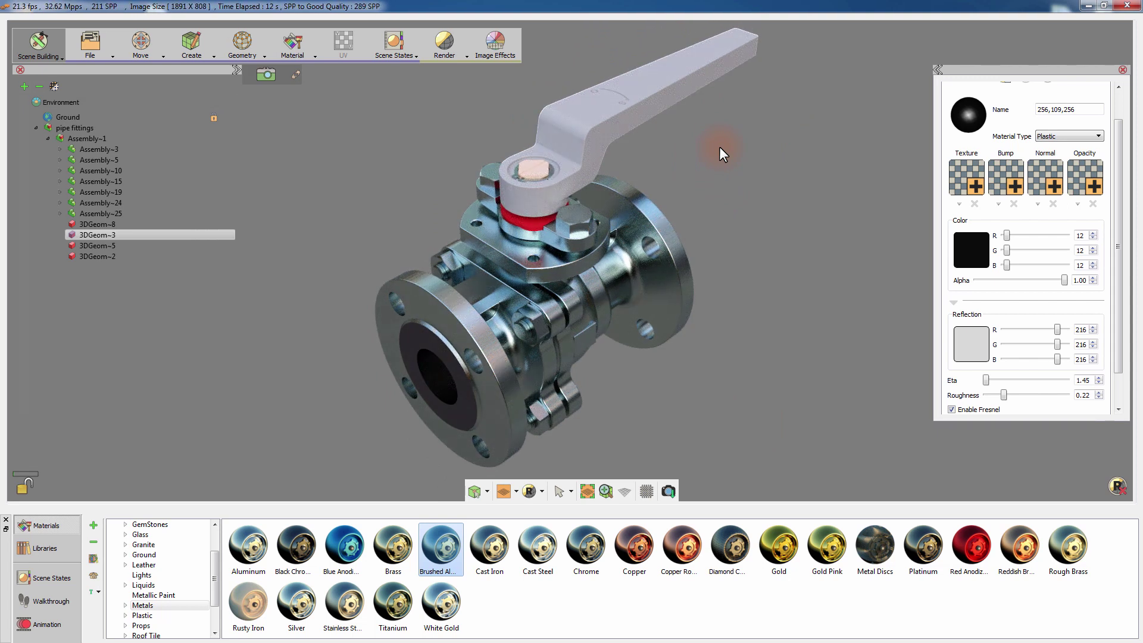
- Change the handle's material to Plastic, colour RGB 62,110,213, roughness 0.19
{"action": "left_click", "coordinate": [657, 102]}
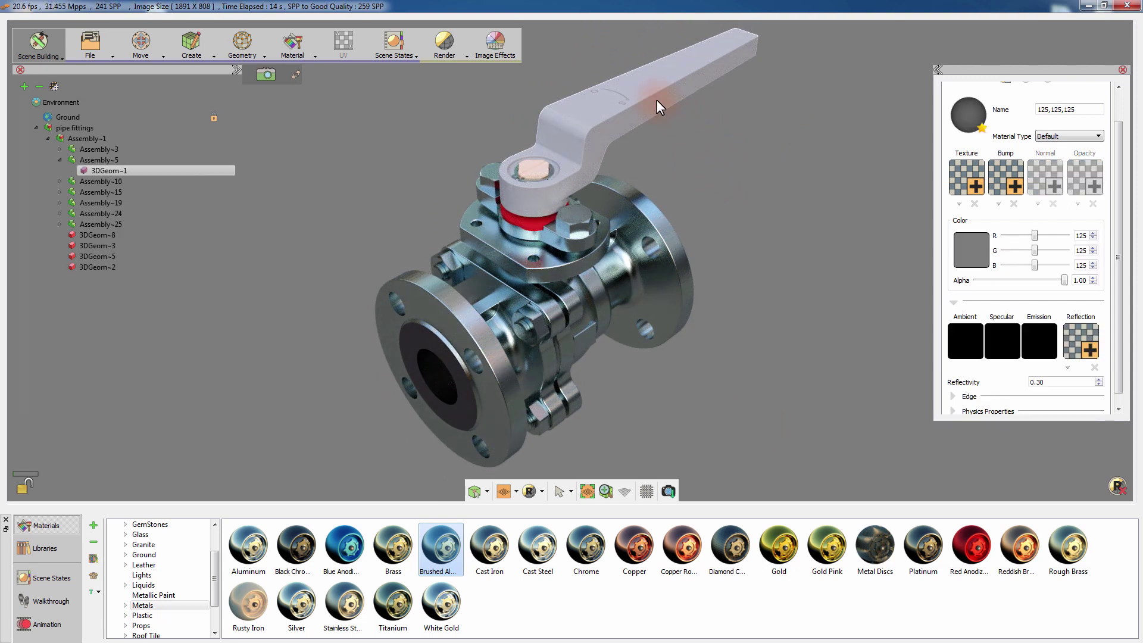
{"action": "left_click", "coordinate": [1066, 137]}
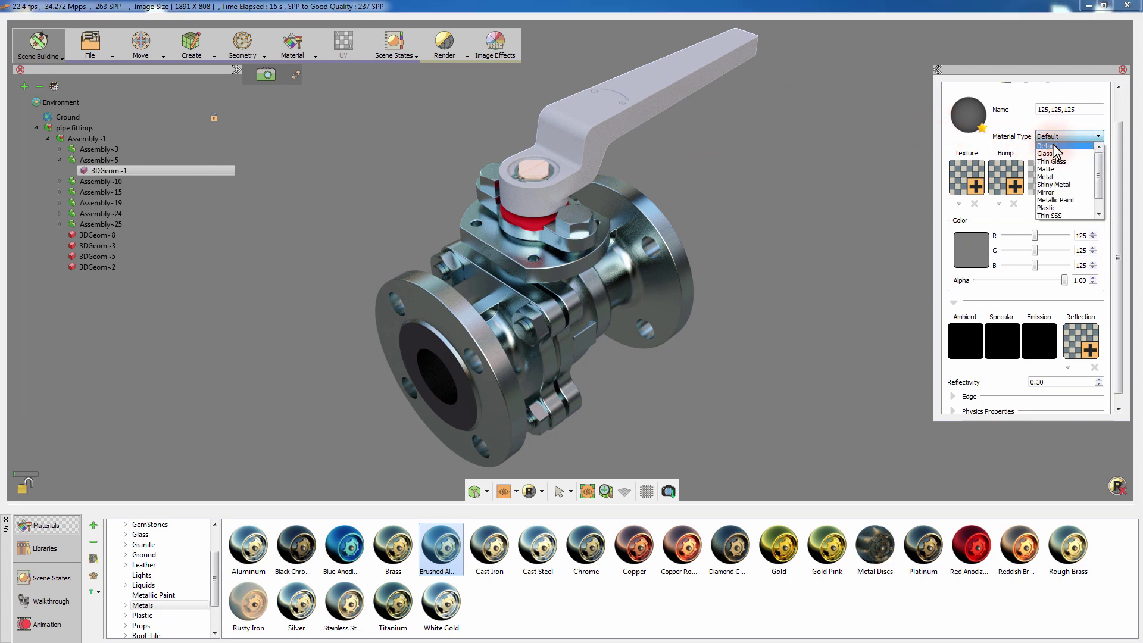
{"action": "left_click", "coordinate": [1048, 208]}
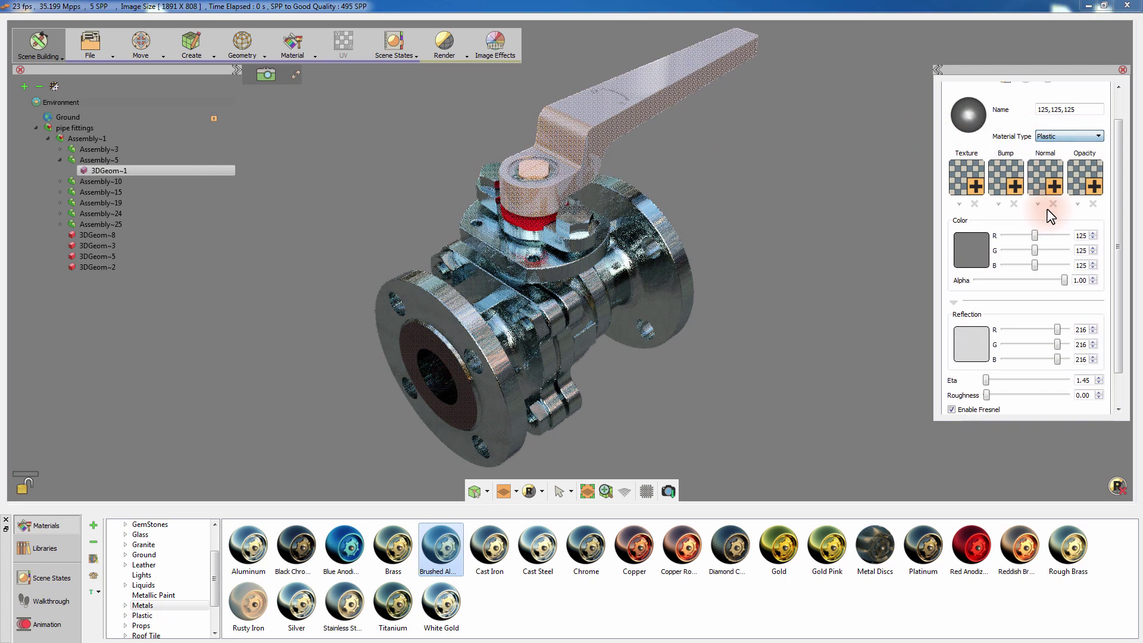
{"action": "left_click", "coordinate": [986, 245]}
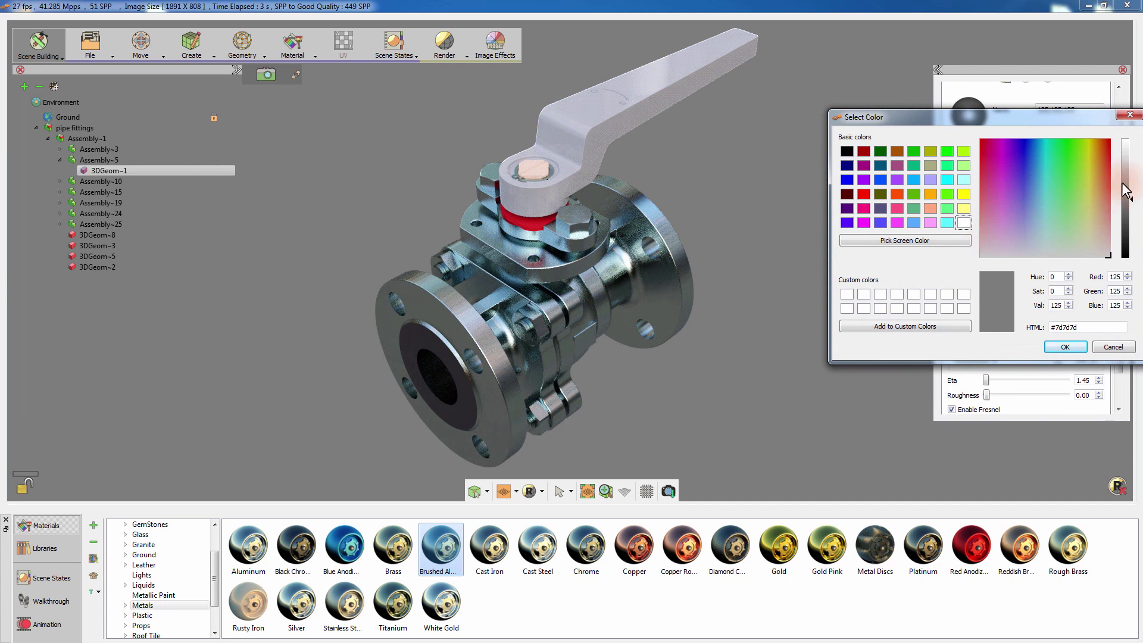
{"action": "left_click", "coordinate": [1030, 173]}
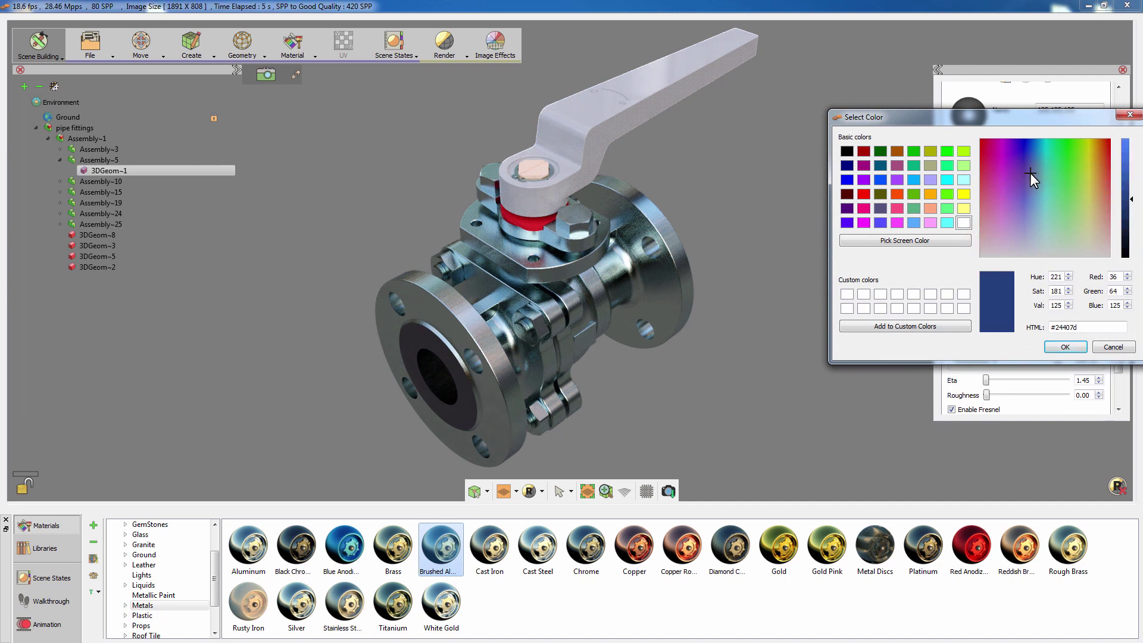
{"action": "left_click", "coordinate": [1125, 158]}
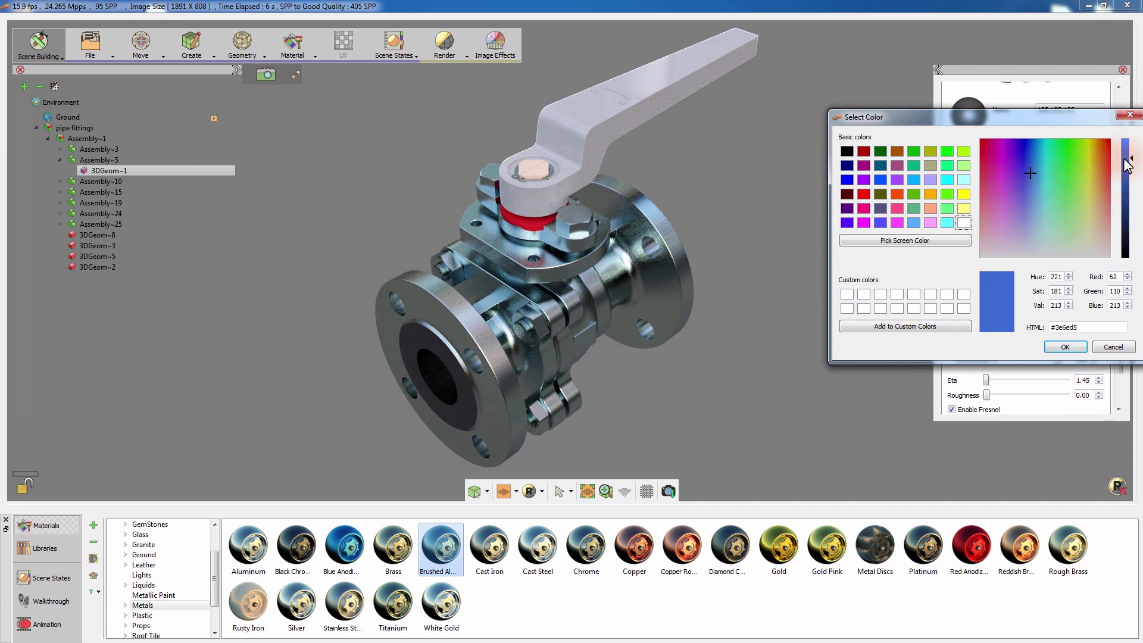
{"action": "left_click", "coordinate": [1065, 347]}
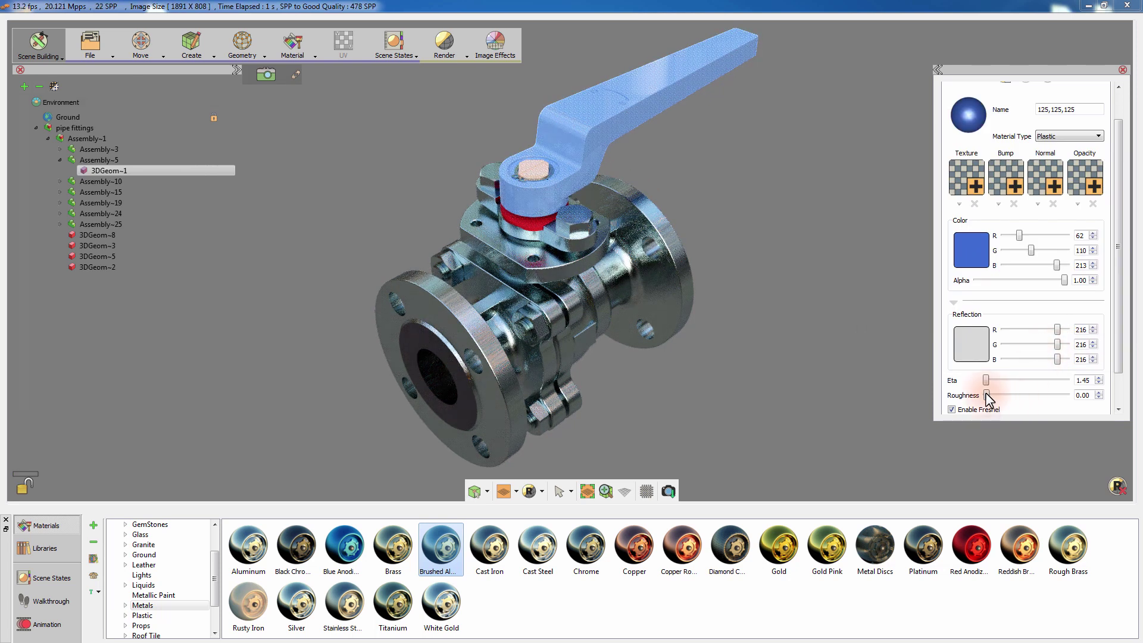
{"action": "left_click_drag", "start_coordinate": [991, 395], "coordinate": [1001, 395]}
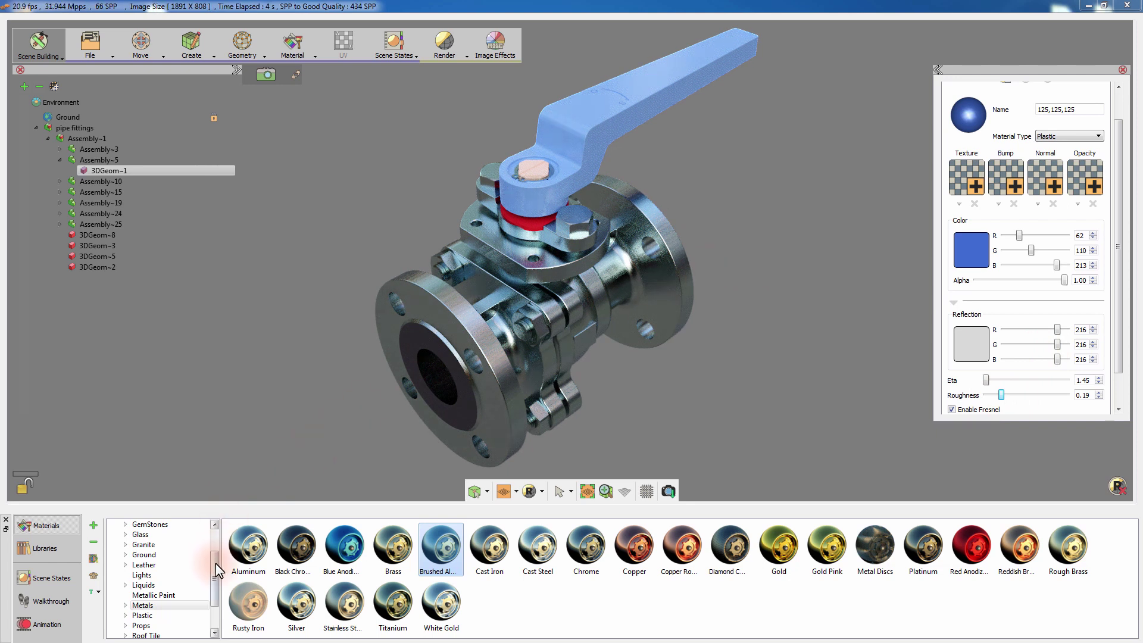
- Drag Clear Rough Red from the Plastic library onto the seal collar under the handle
{"action": "left_click_drag", "start_coordinate": [216, 567], "coordinate": [216, 549]}
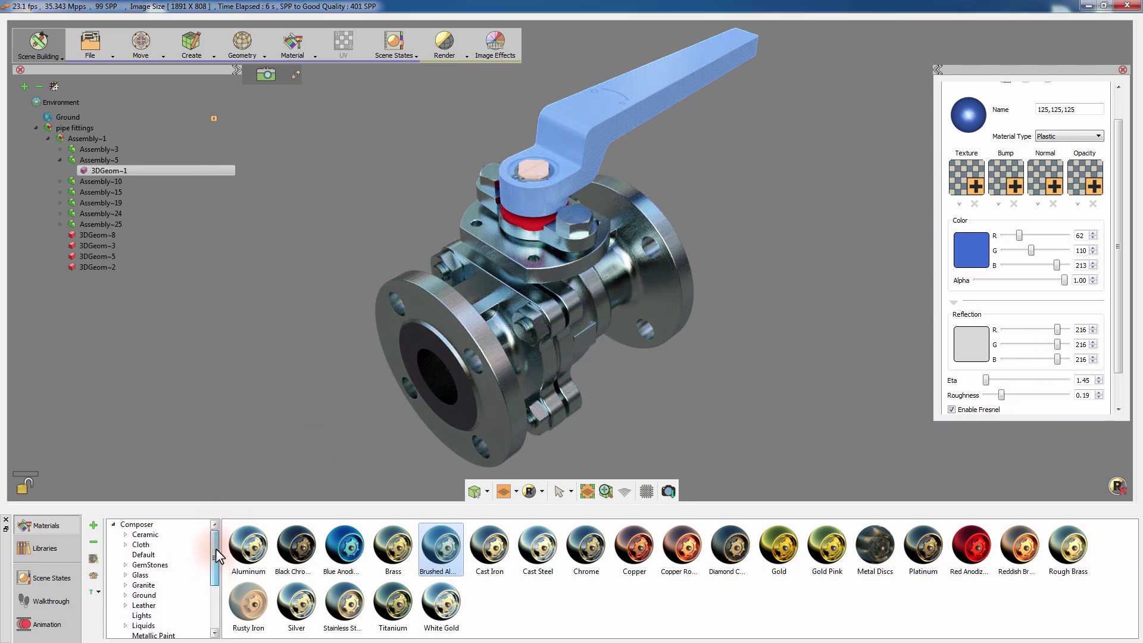
{"action": "left_click_drag", "start_coordinate": [213, 553], "coordinate": [221, 587]}
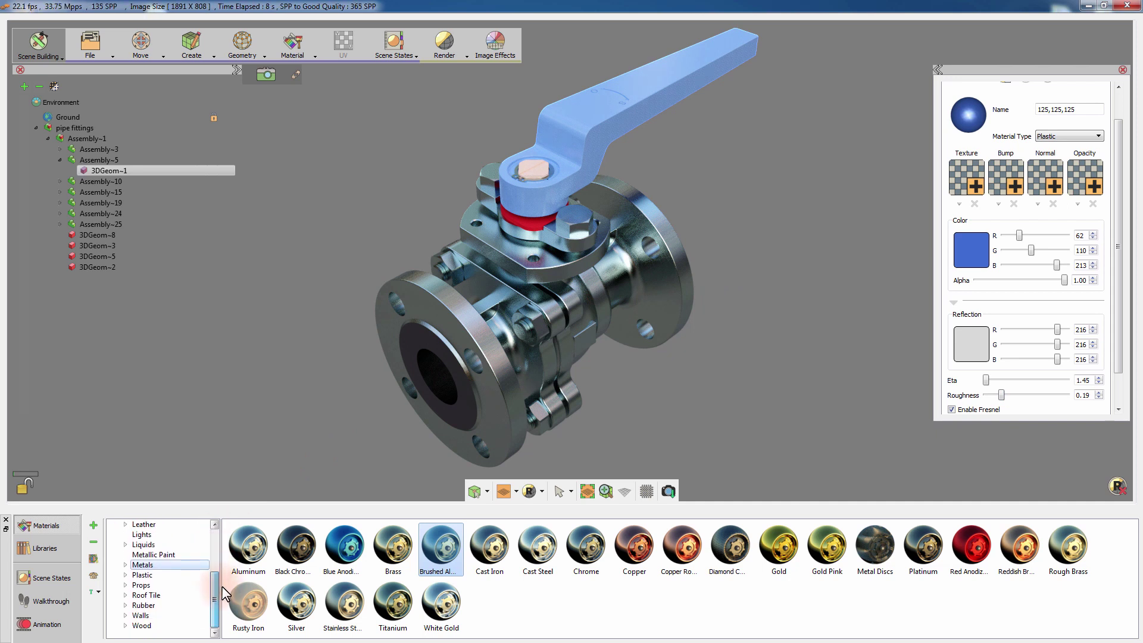
{"action": "left_click", "coordinate": [149, 576]}
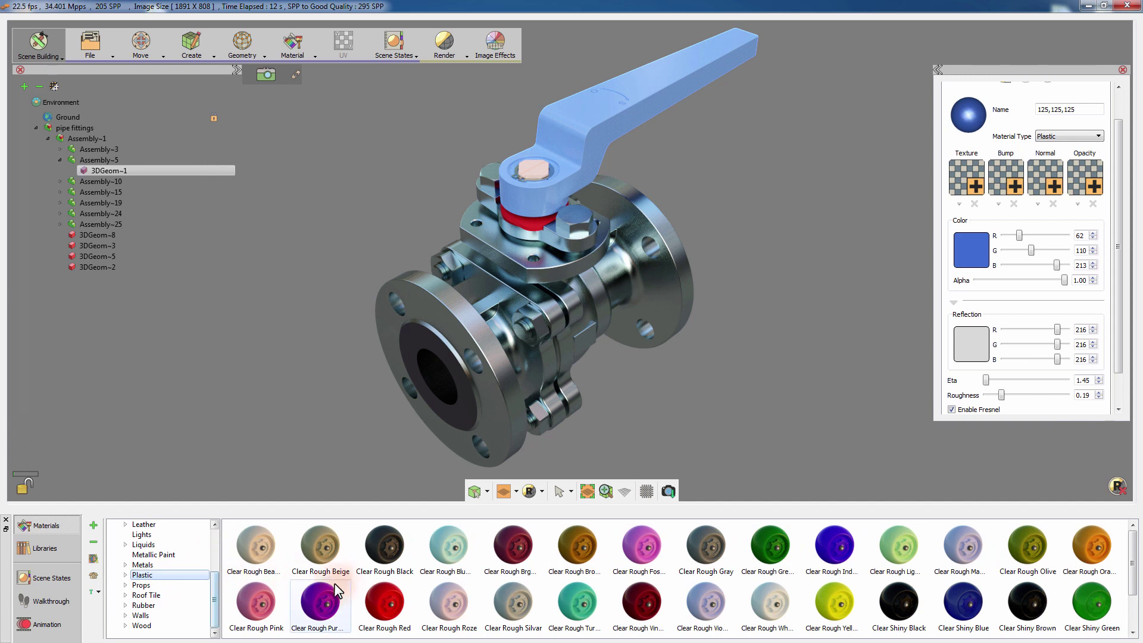
{"action": "left_click_drag", "start_coordinate": [390, 606], "coordinate": [536, 229]}
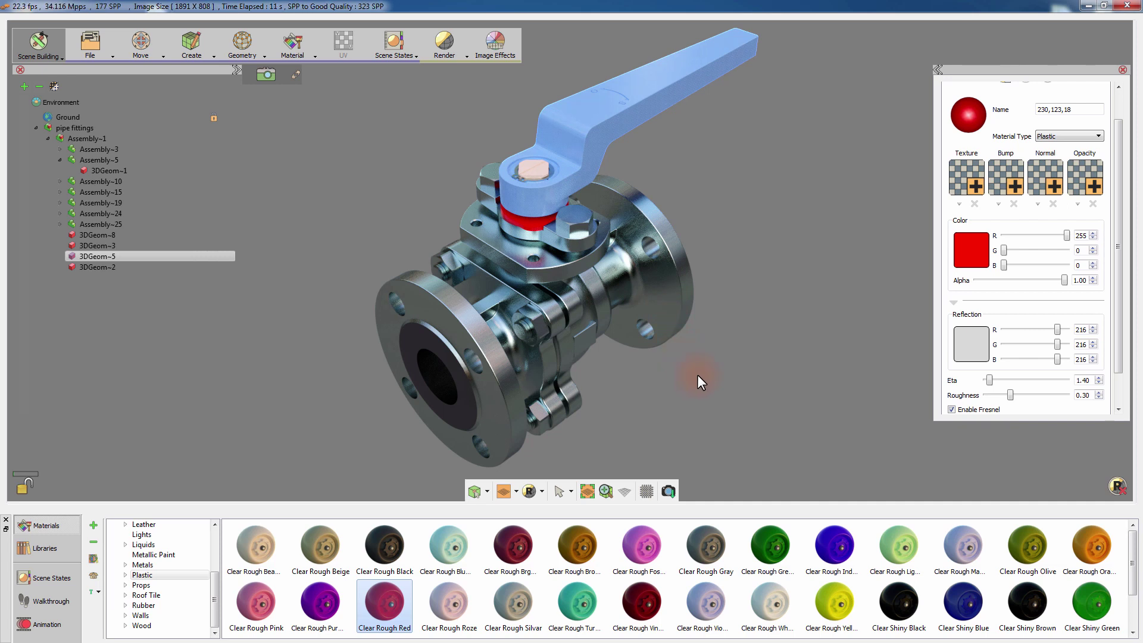
{"action": "left_click_drag", "start_coordinate": [698, 374], "coordinate": [664, 333]}
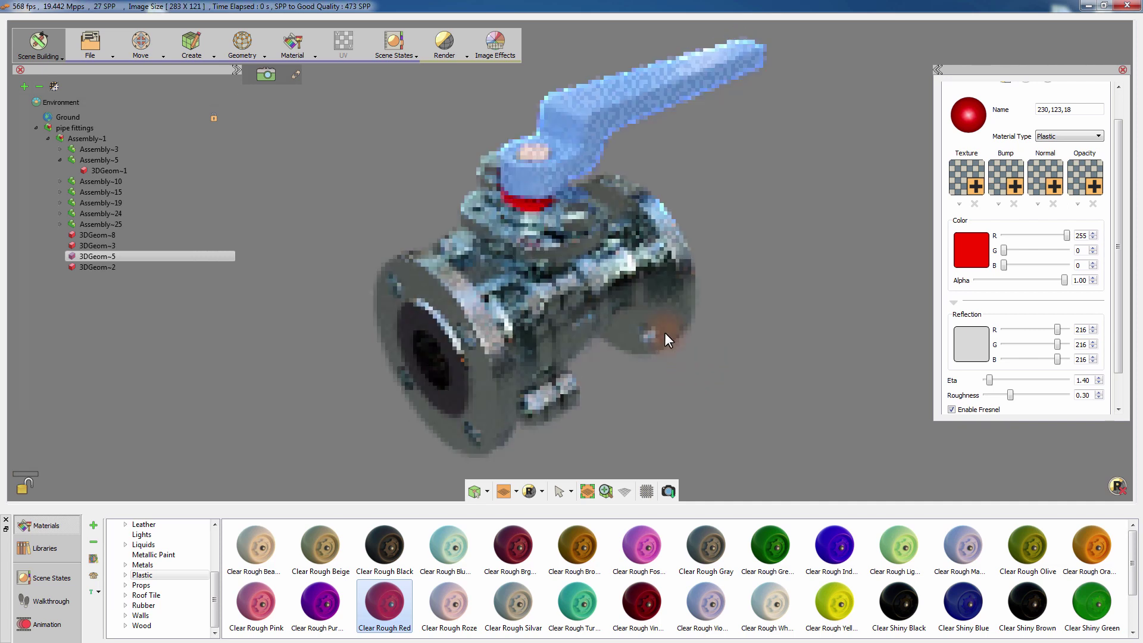
- Adjust the Environment HDR to brightness 6.30 and rotation 146.33
{"action": "left_click", "coordinate": [88, 102]}
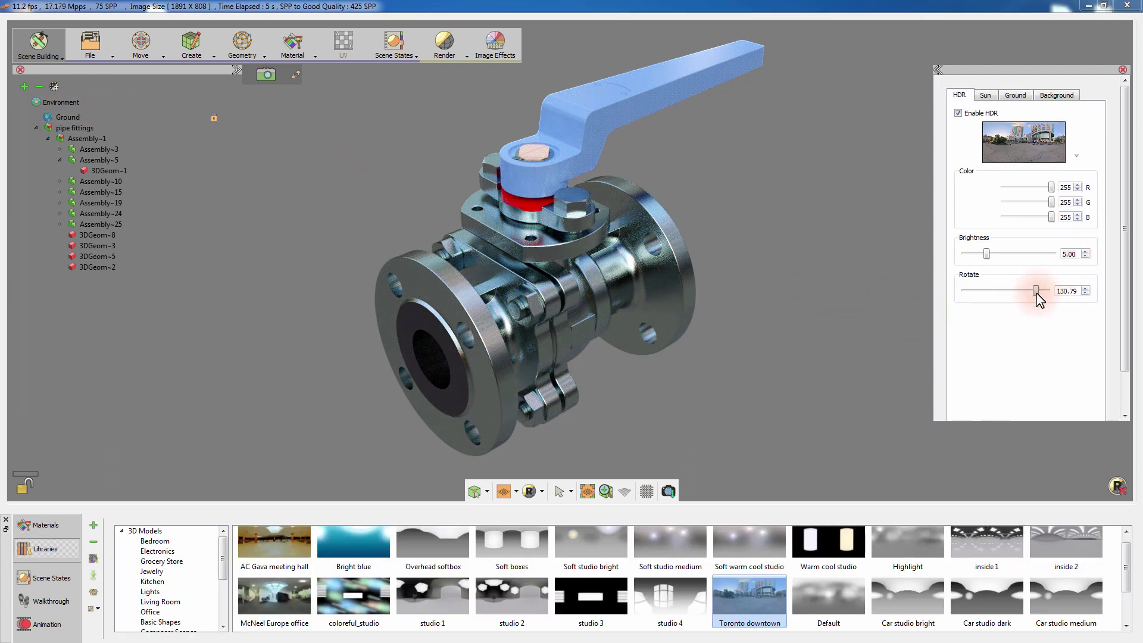
{"action": "left_click_drag", "start_coordinate": [1037, 292], "coordinate": [1025, 293]}
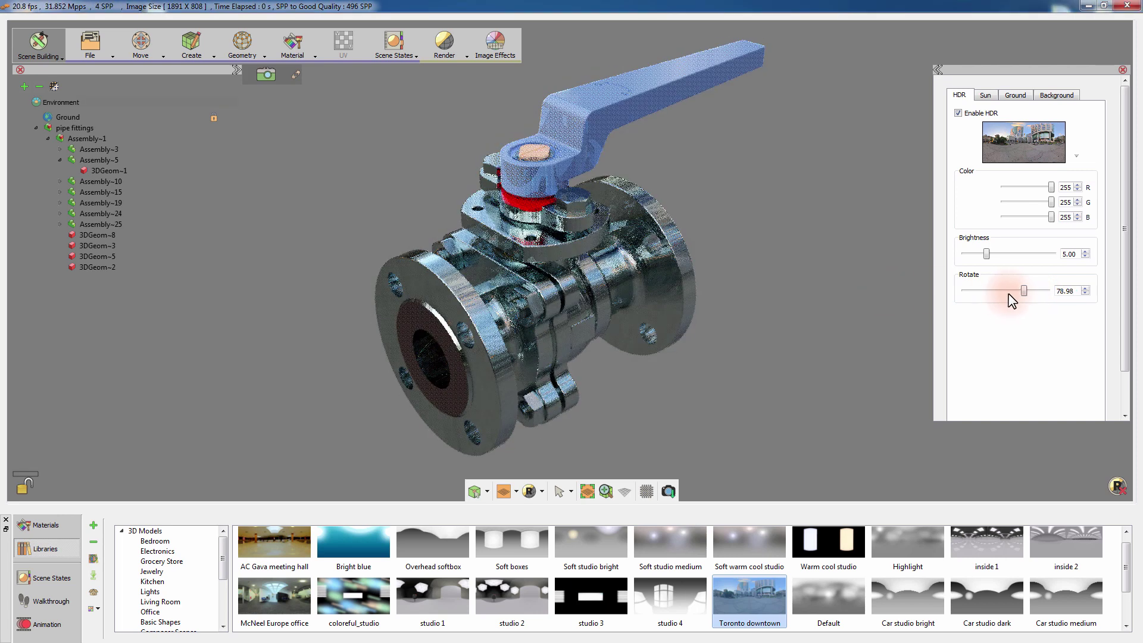
{"action": "left_click_drag", "start_coordinate": [1023, 291], "coordinate": [985, 293]}
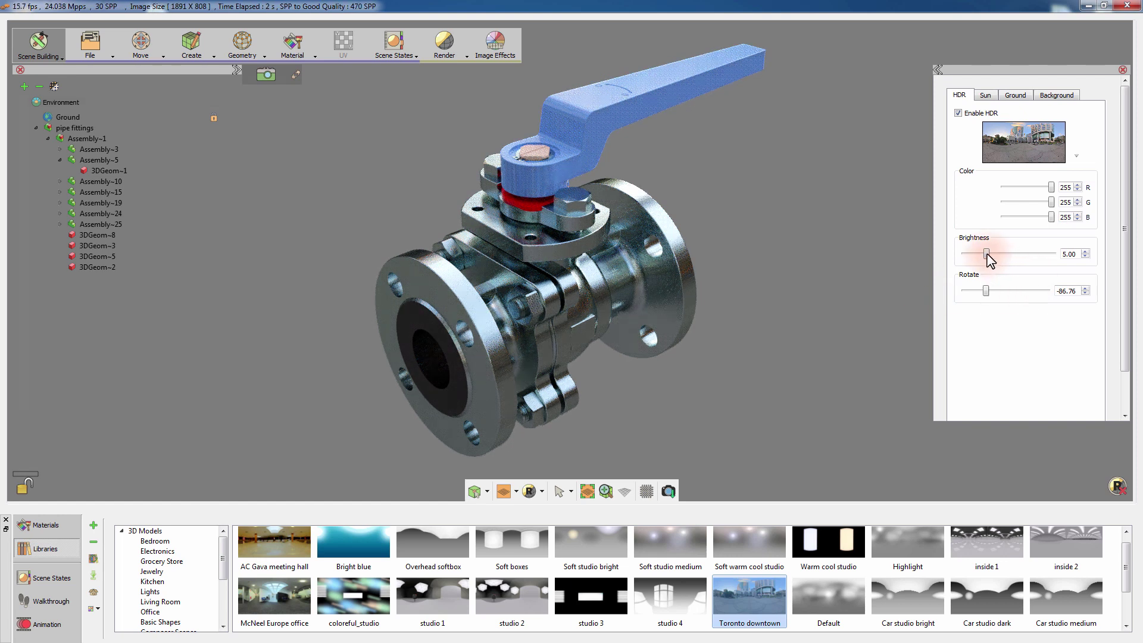
{"action": "left_click_drag", "start_coordinate": [988, 260], "coordinate": [995, 261]}
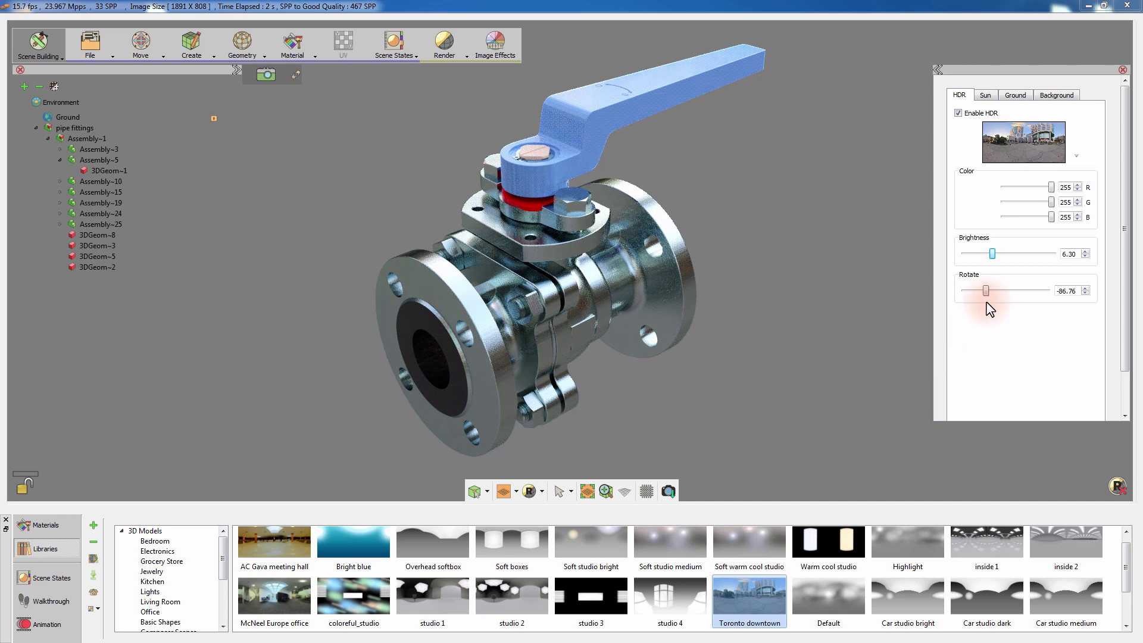
{"action": "left_click_drag", "start_coordinate": [985, 291], "coordinate": [1046, 296]}
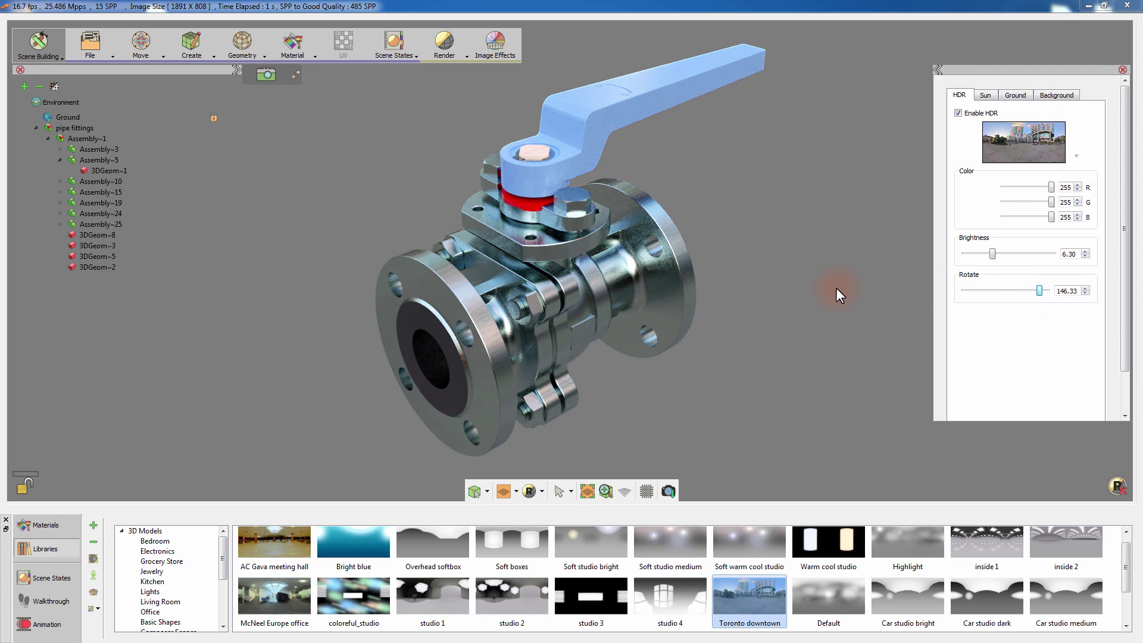
{"action": "left_click_drag", "start_coordinate": [837, 289], "coordinate": [821, 271]}
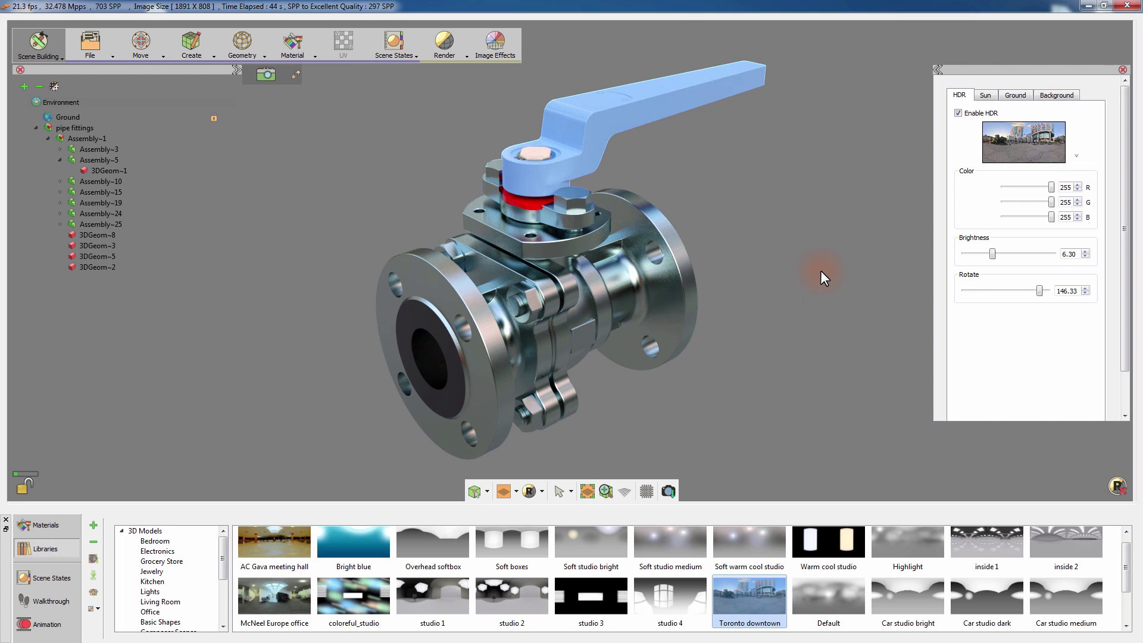
- Capture the viewport and save it as pipefitting_render_1 in PNG Without Background format
{"action": "left_click", "coordinate": [669, 492]}
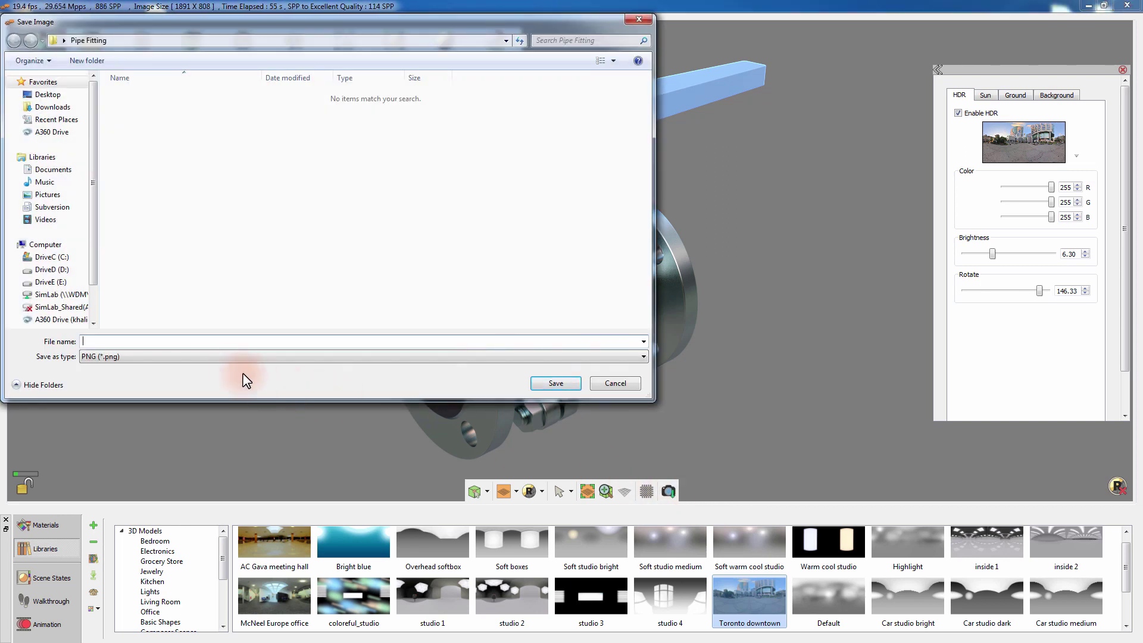
{"action": "left_click", "coordinate": [225, 357]}
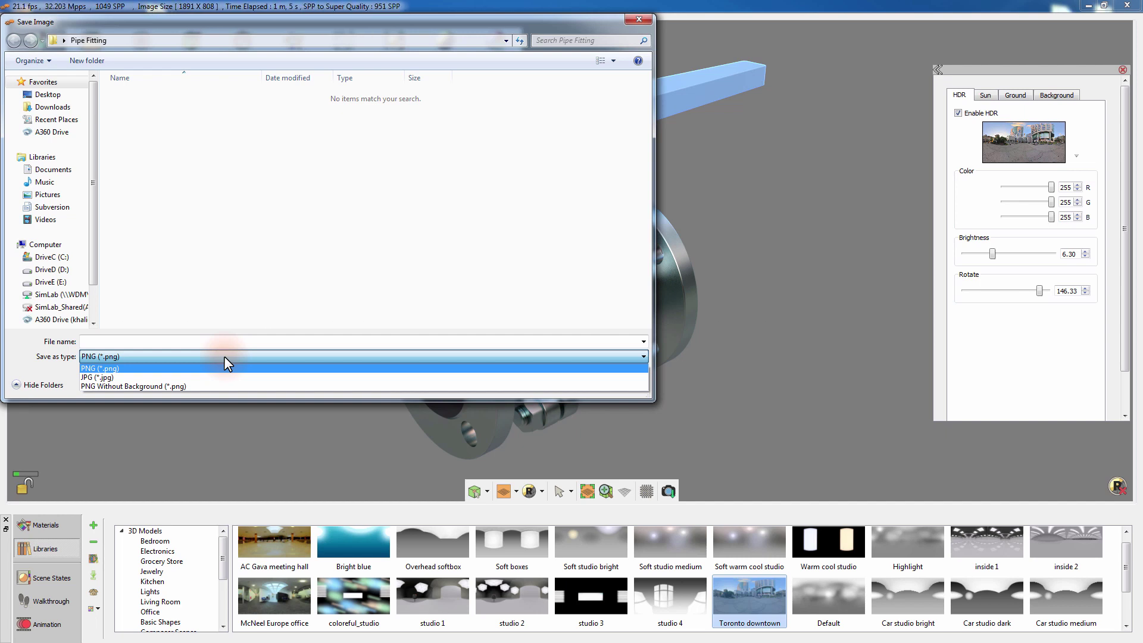
{"action": "left_click", "coordinate": [228, 386]}
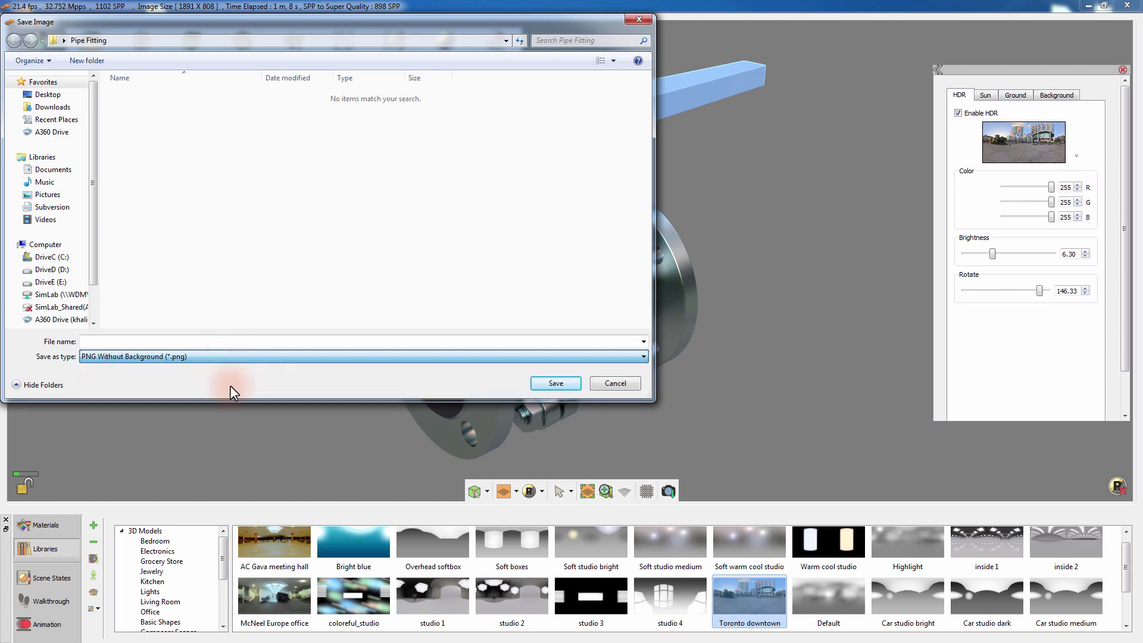
{"action": "left_click", "coordinate": [231, 344]}
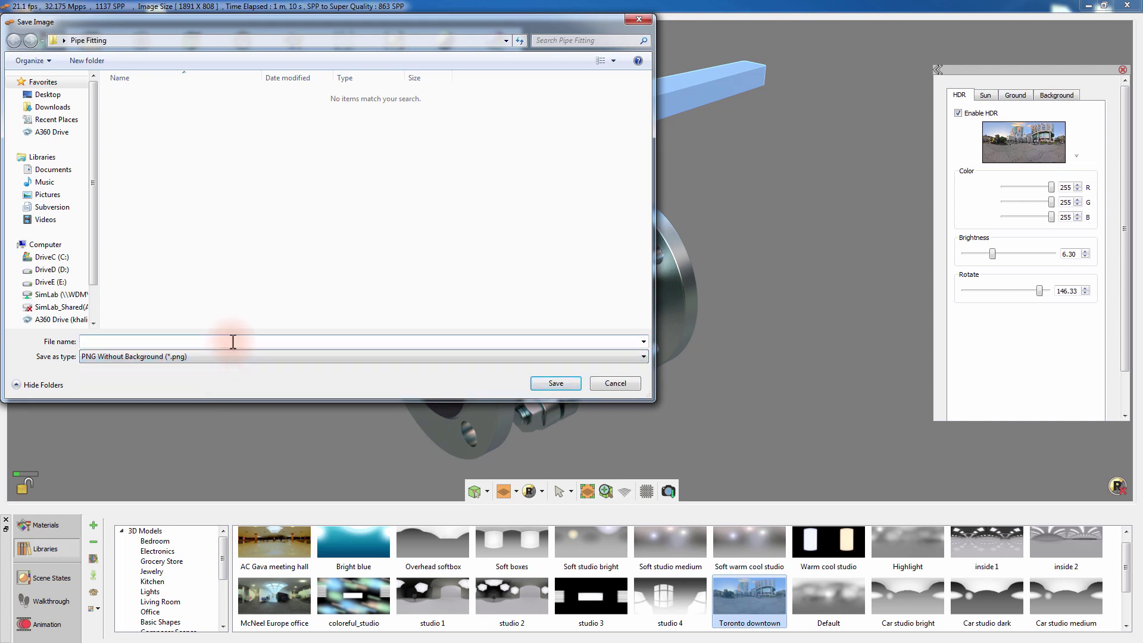
{"action": "type", "text": "pipefitting_render_1"}
{"action": "left_click", "coordinate": [544, 383]}
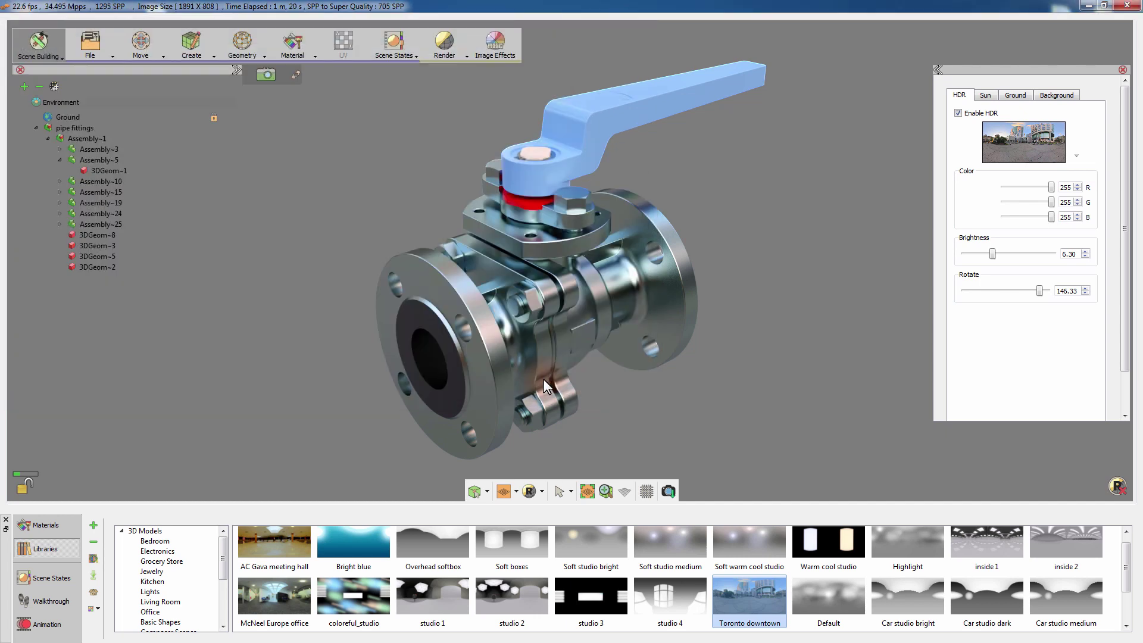
- Open pipefitting_render_1.png in the photo viewer to check the transparent render, then close it
{"action": "left_click", "coordinate": [1019, 476]}
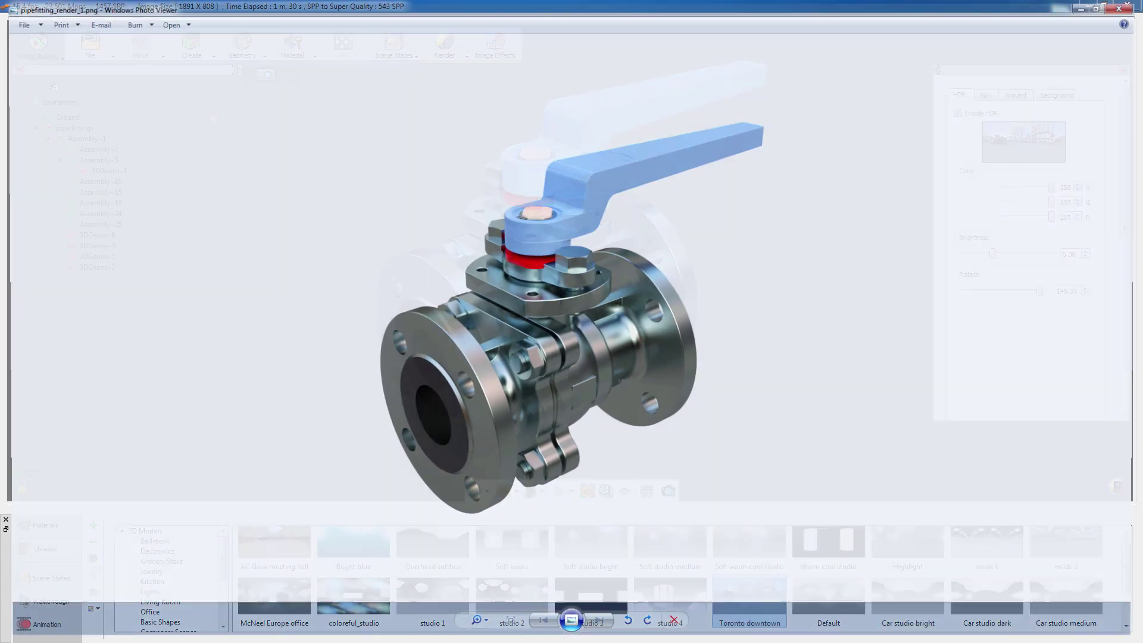
{"action": "left_click", "coordinate": [858, 289]}
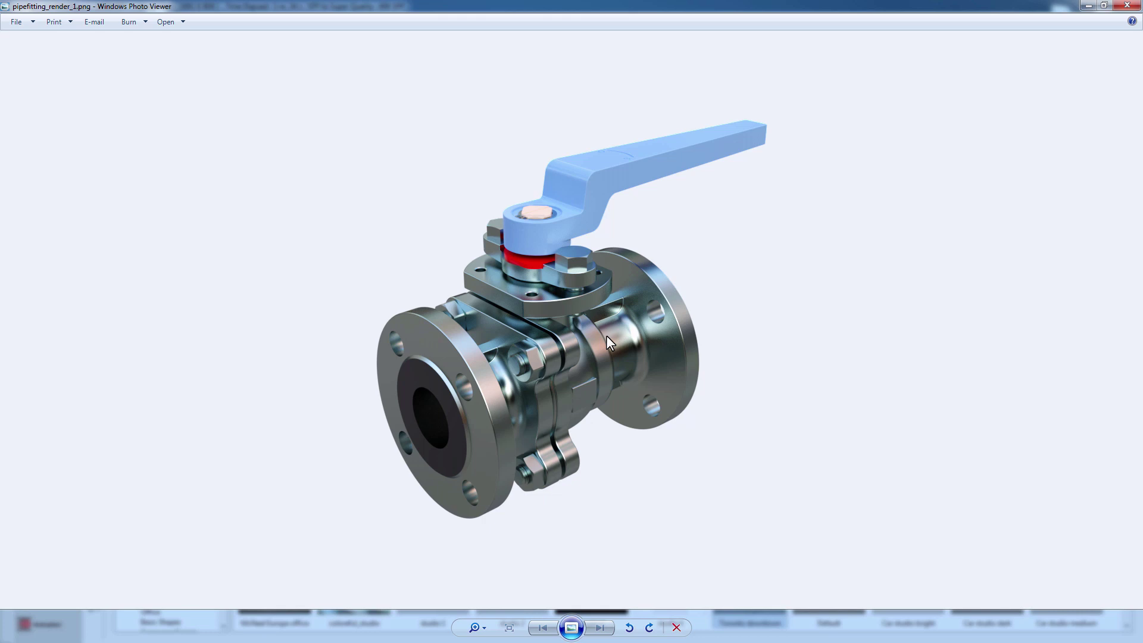
{"action": "left_click", "coordinate": [1127, 5]}
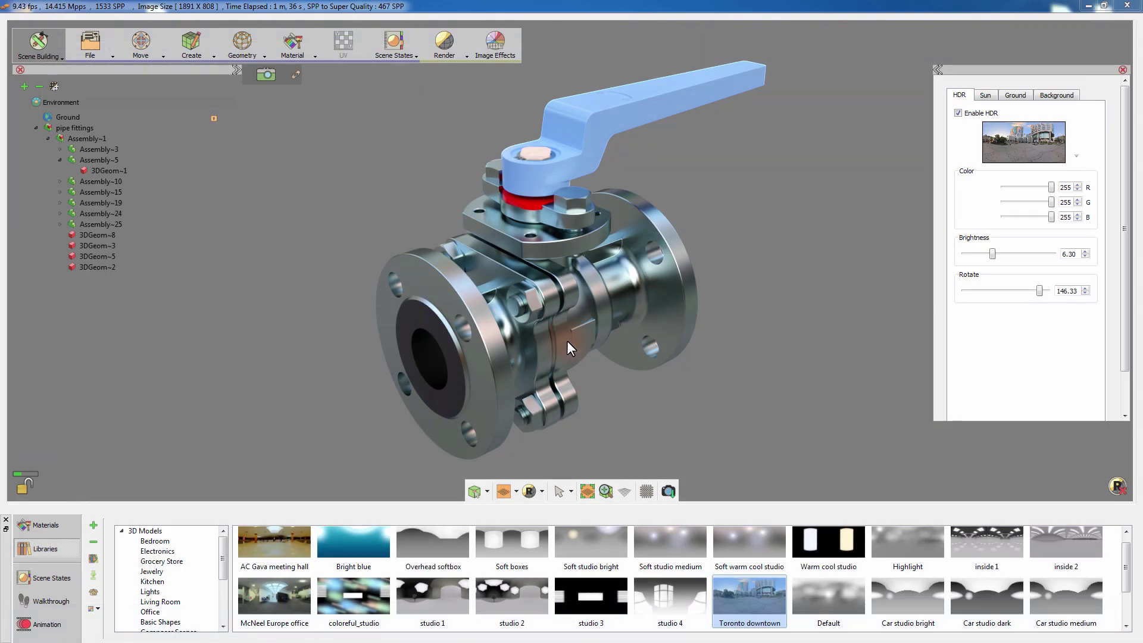
- Orbit down to a low side-on view with the blue handle level across the top
{"action": "left_click_drag", "start_coordinate": [630, 346], "coordinate": [793, 251]}
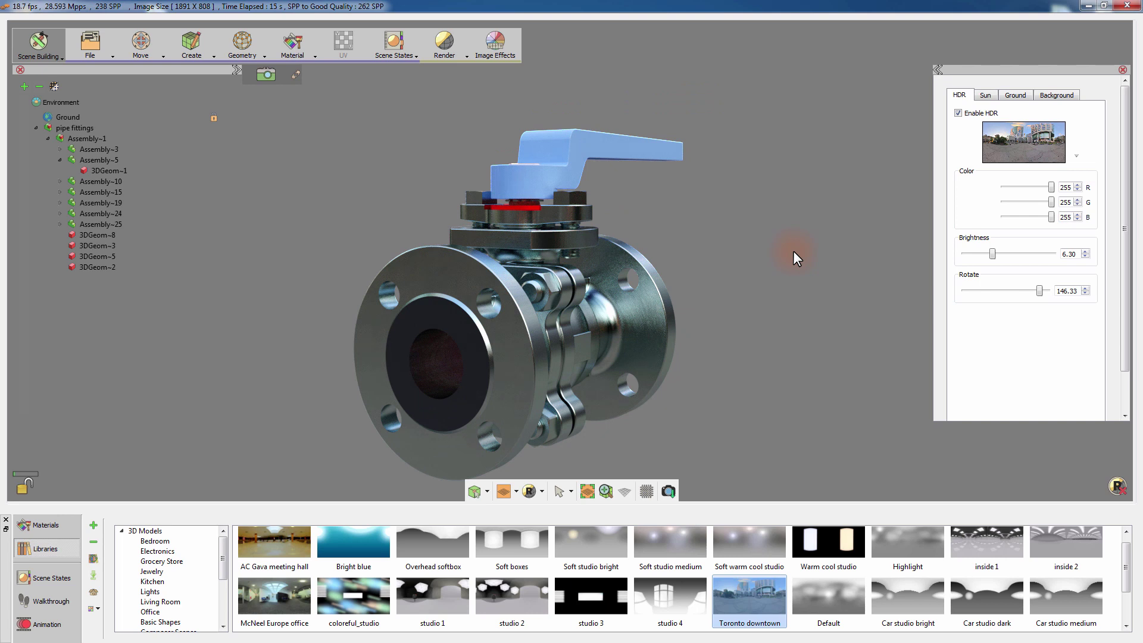
{"action": "left_click_drag", "start_coordinate": [793, 252], "coordinate": [773, 274]}
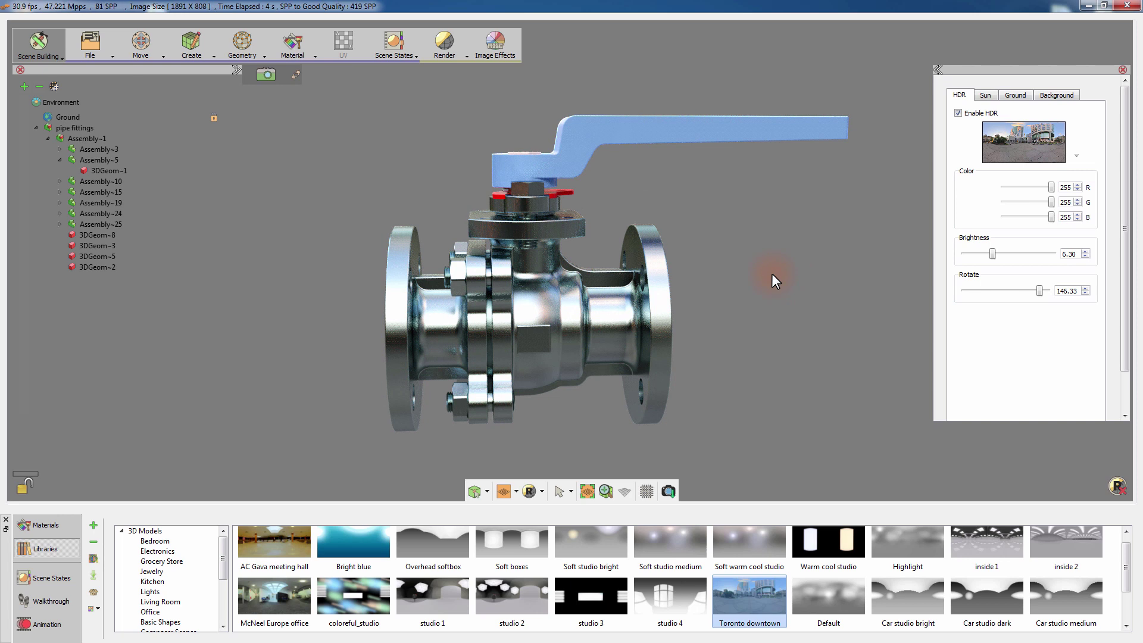